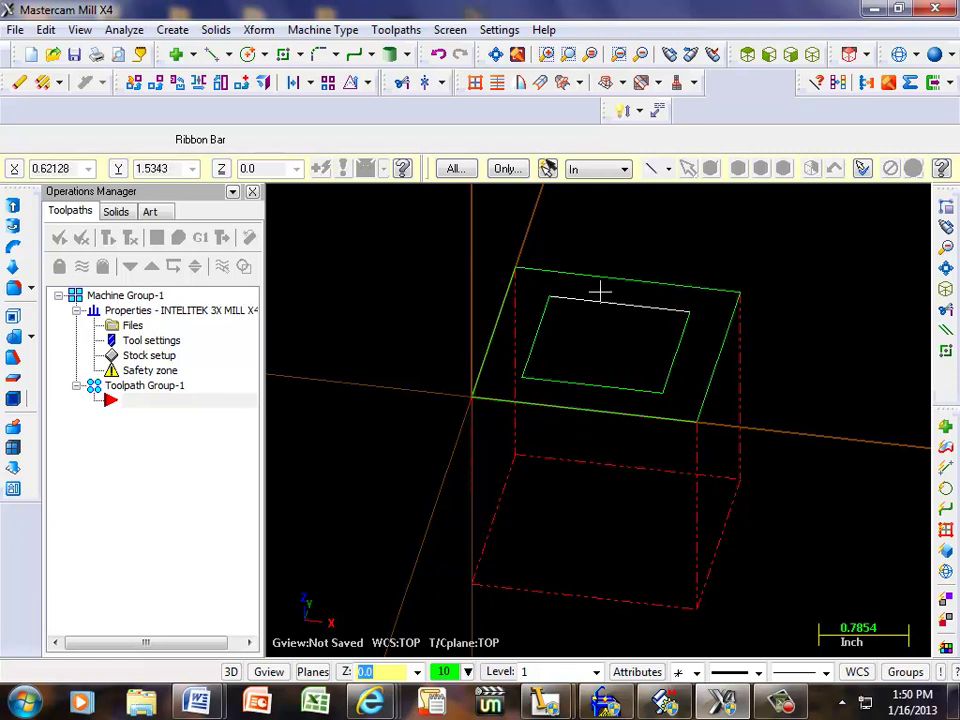
# Step: Start a contour toolpath with NC name T and chain the inner square from its lower-right corner, running up its right edge
pyautogui.click(744, 54)
pyautogui.click(395, 30)
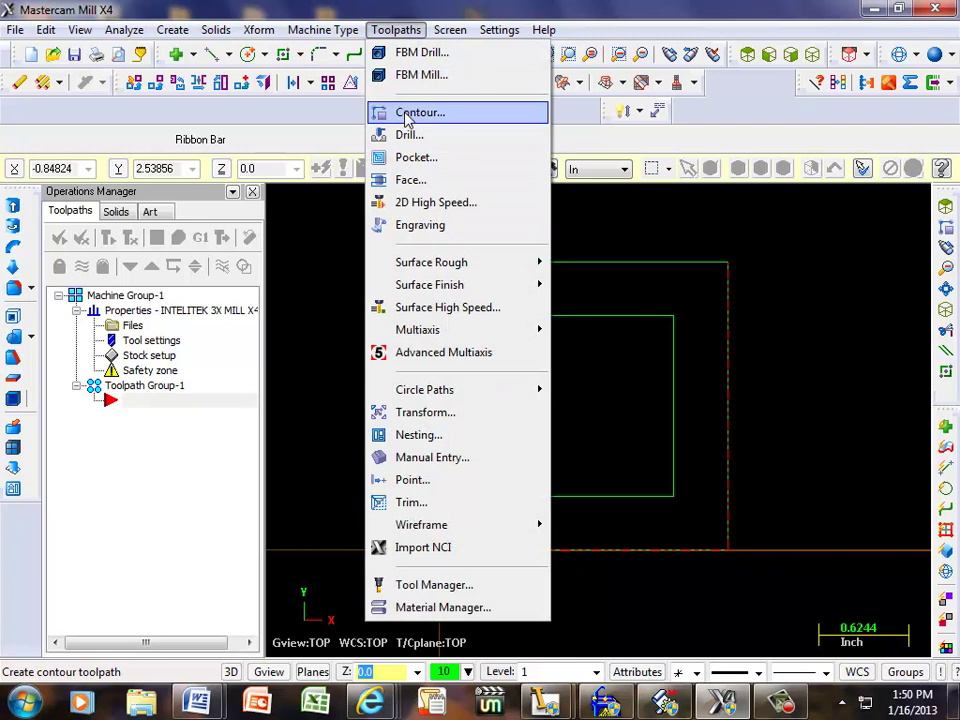
pyautogui.click(408, 118)
pyautogui.click(138, 178)
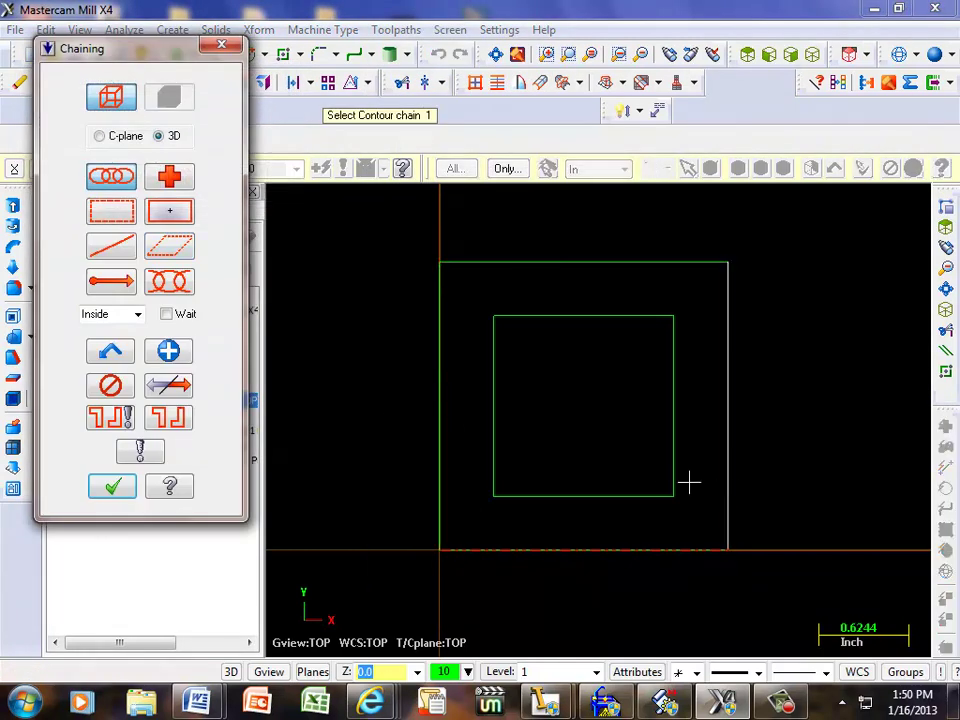
pyautogui.click(674, 480)
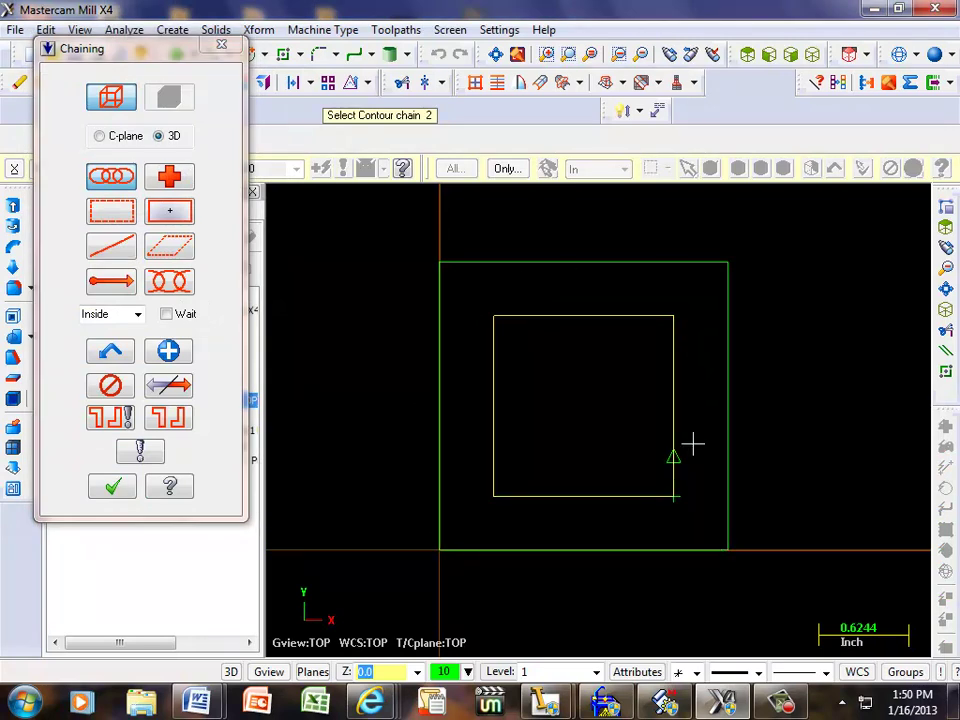
pyautogui.click(113, 486)
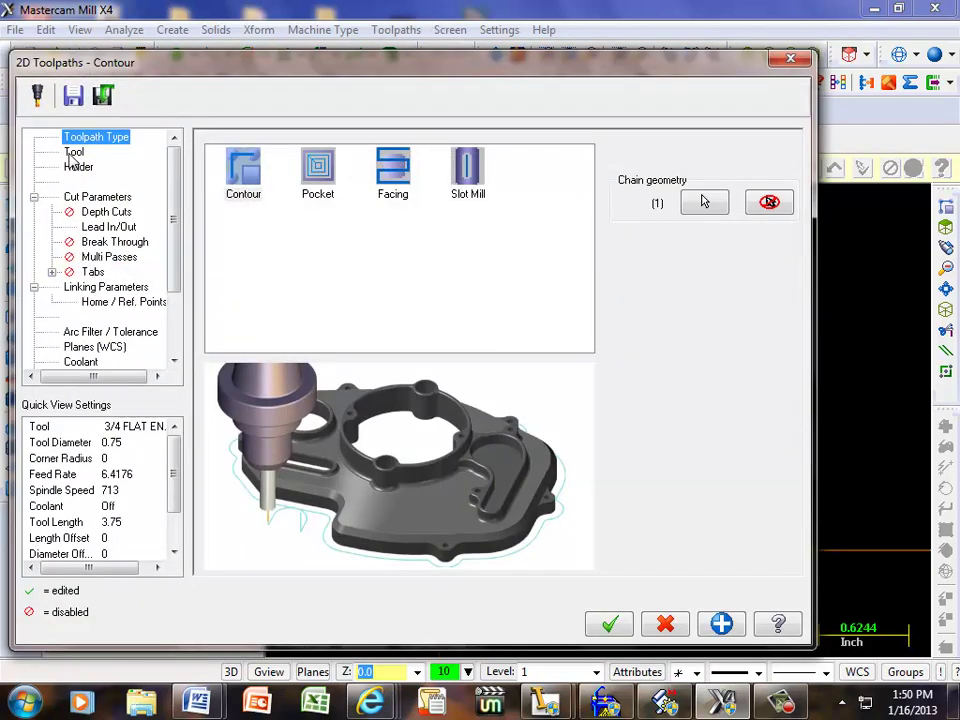
# Step: Select the 3/4 flat endmill for the contour and set right-side computer compensation with tip compensation
pyautogui.click(72, 152)
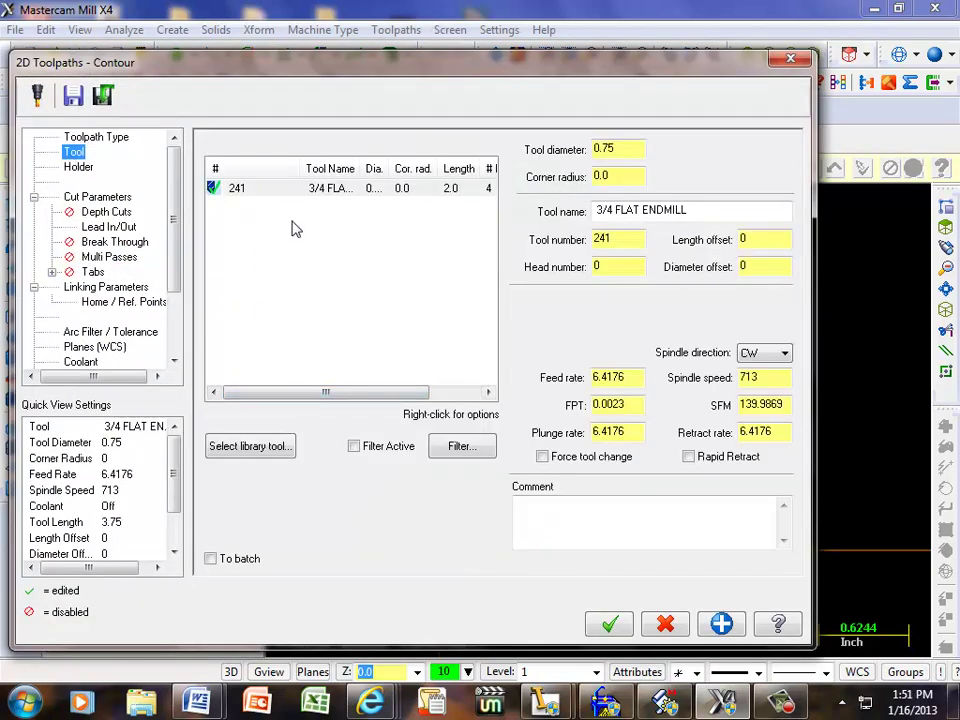
pyautogui.click(315, 192)
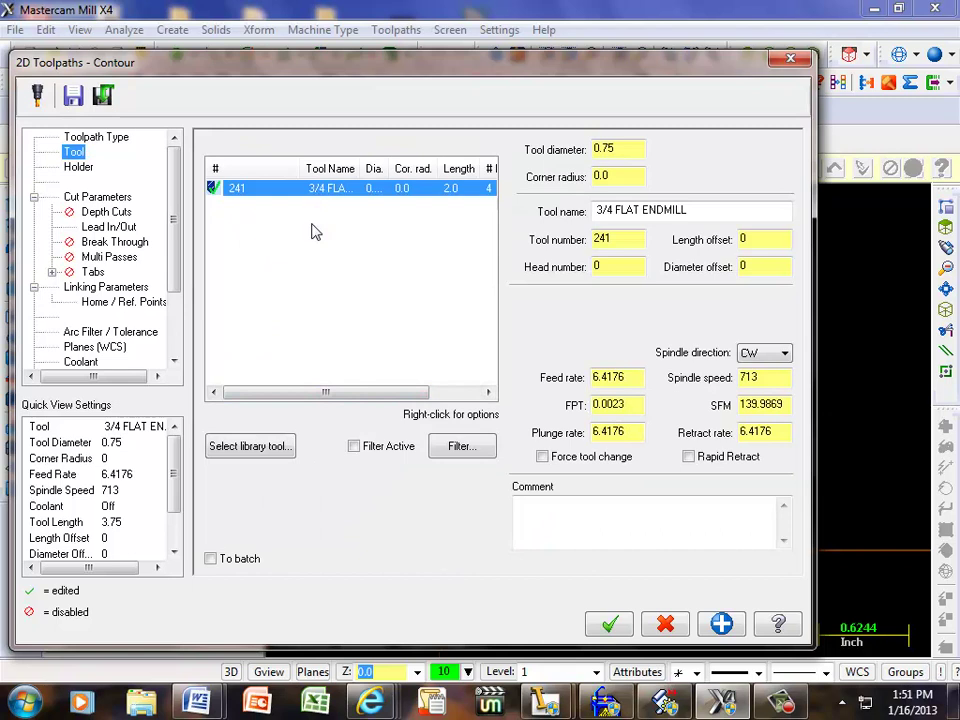
pyautogui.click(97, 197)
pyautogui.click(413, 208)
pyautogui.click(399, 237)
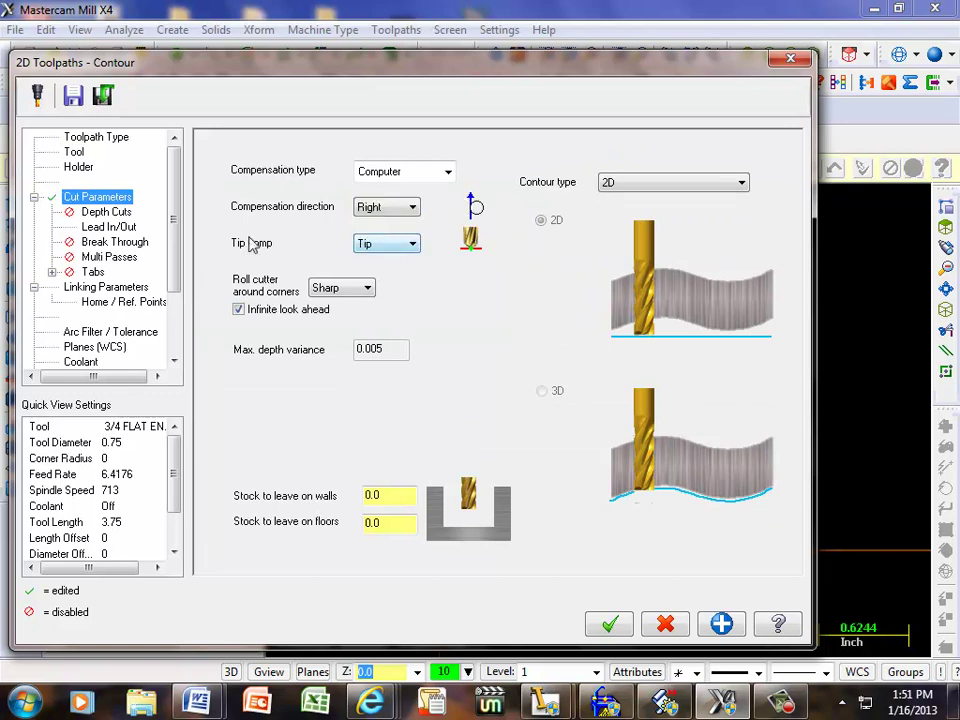
# Step: Enable depth cuts for the contour with a maximum rough step of .05
pyautogui.click(106, 212)
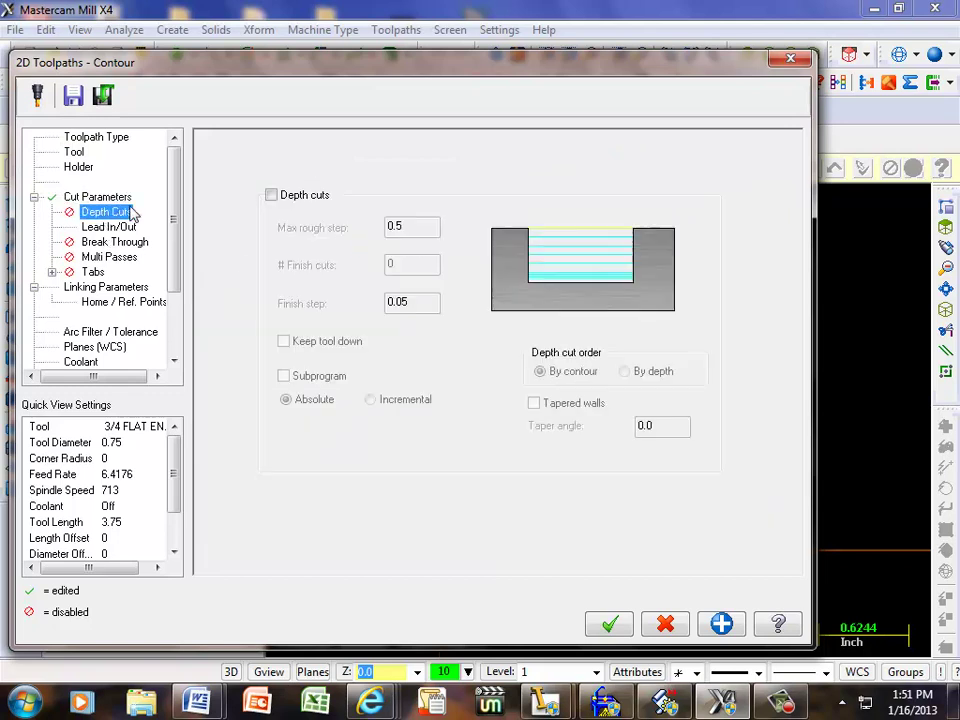
pyautogui.click(271, 195)
pyautogui.moveTo(405, 228); pyautogui.dragTo(369, 227)
pyautogui.write('.')
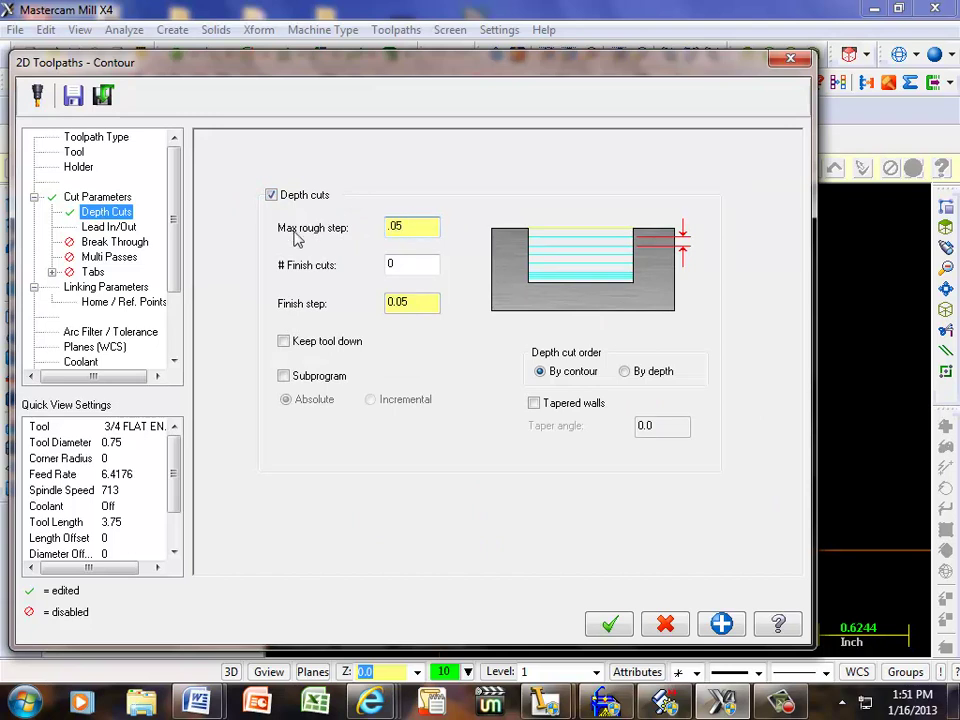
# Step: Turn off the contour's lead in/out, set its cutting depth to -1, and generate the toolpath
pyautogui.click(105, 227)
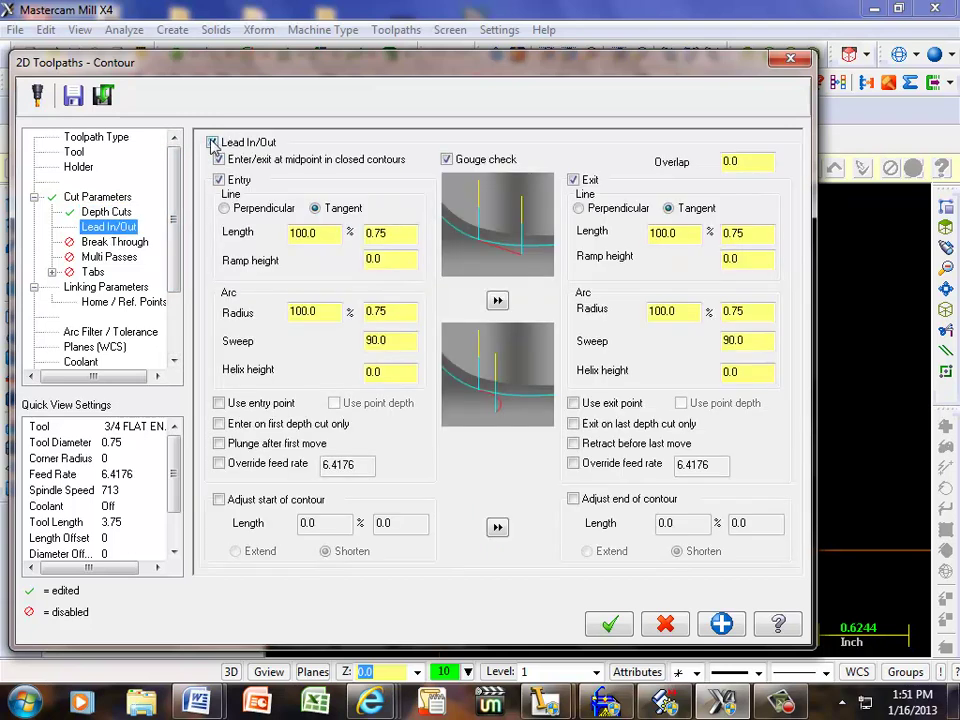
pyautogui.click(213, 143)
pyautogui.click(102, 287)
pyautogui.doubleClick(519, 511)
pyautogui.write('-1.0')
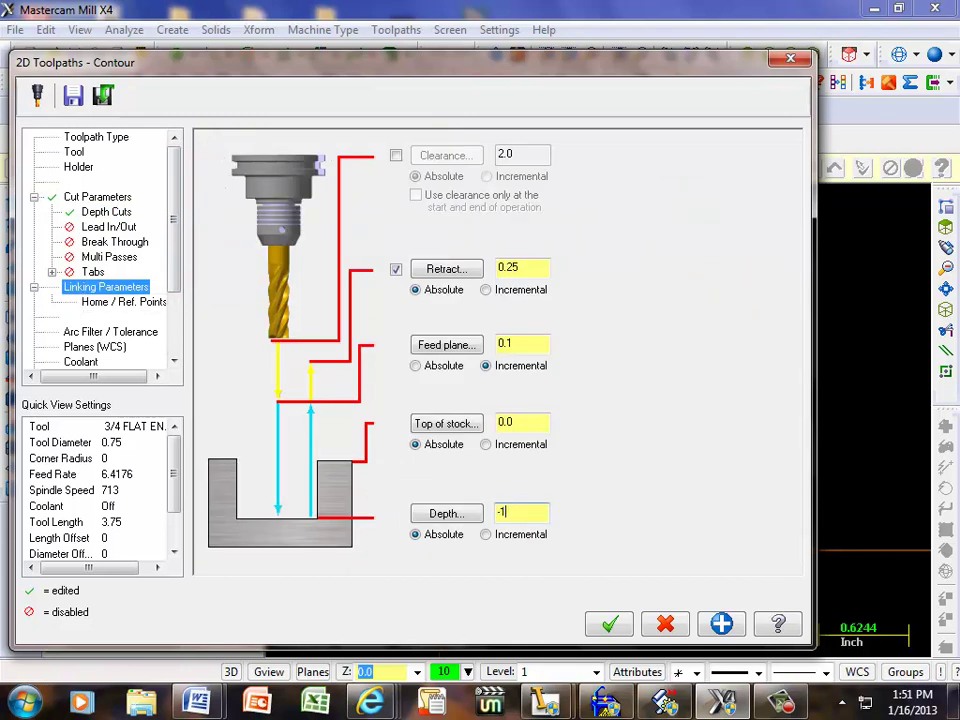
pyautogui.click(609, 624)
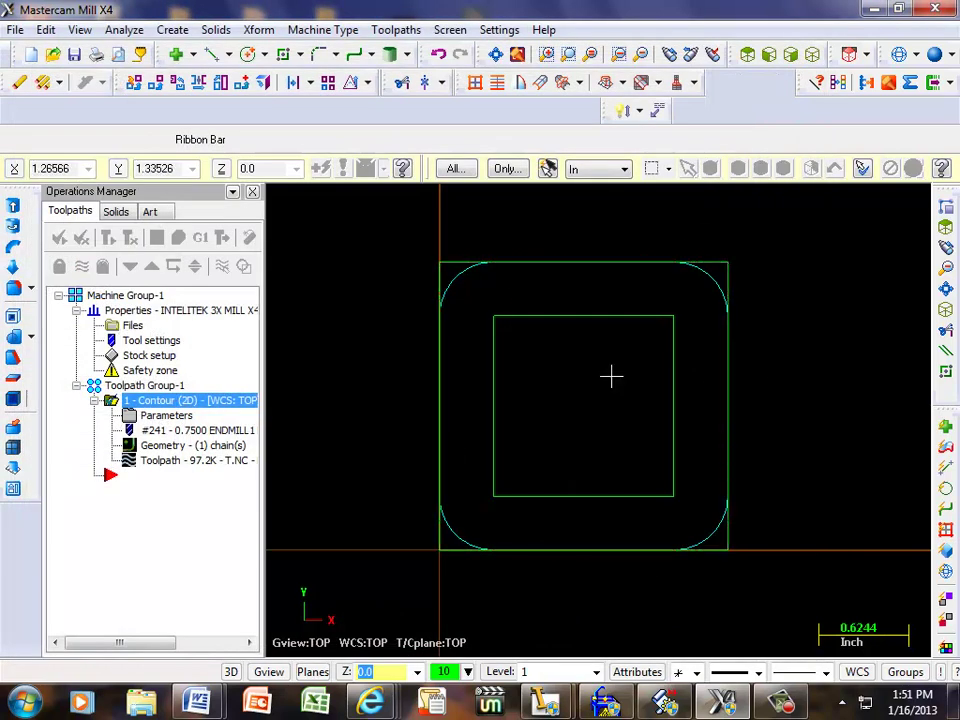
# Step: Simulate the contour toolpath on the solid stock with Verify, view it from an angle, and pause the run partway
pyautogui.click(812, 55)
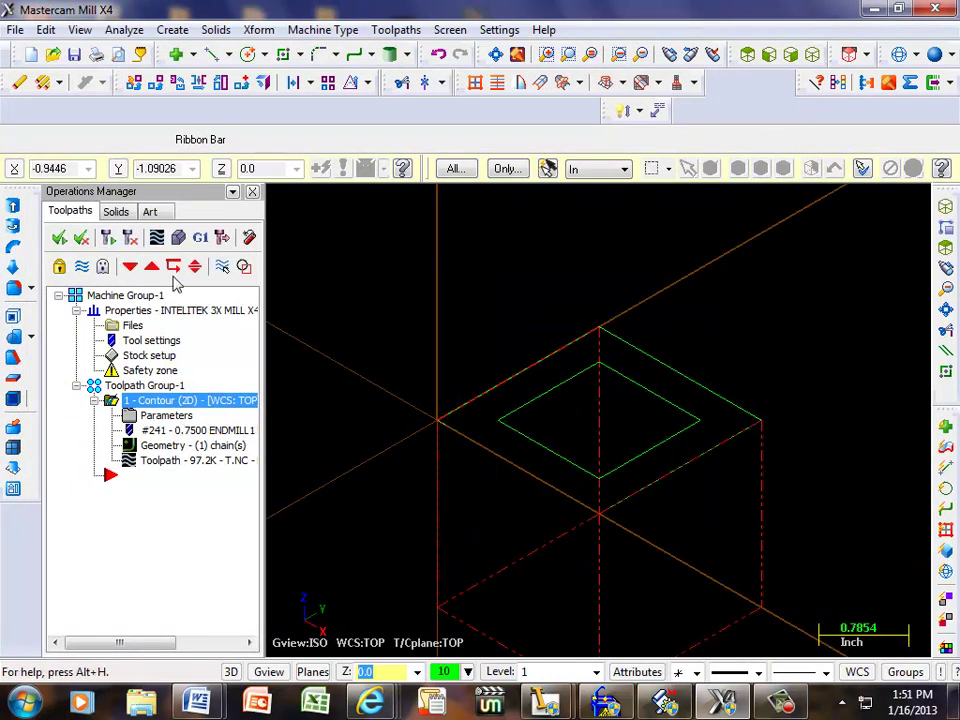
pyautogui.click(178, 238)
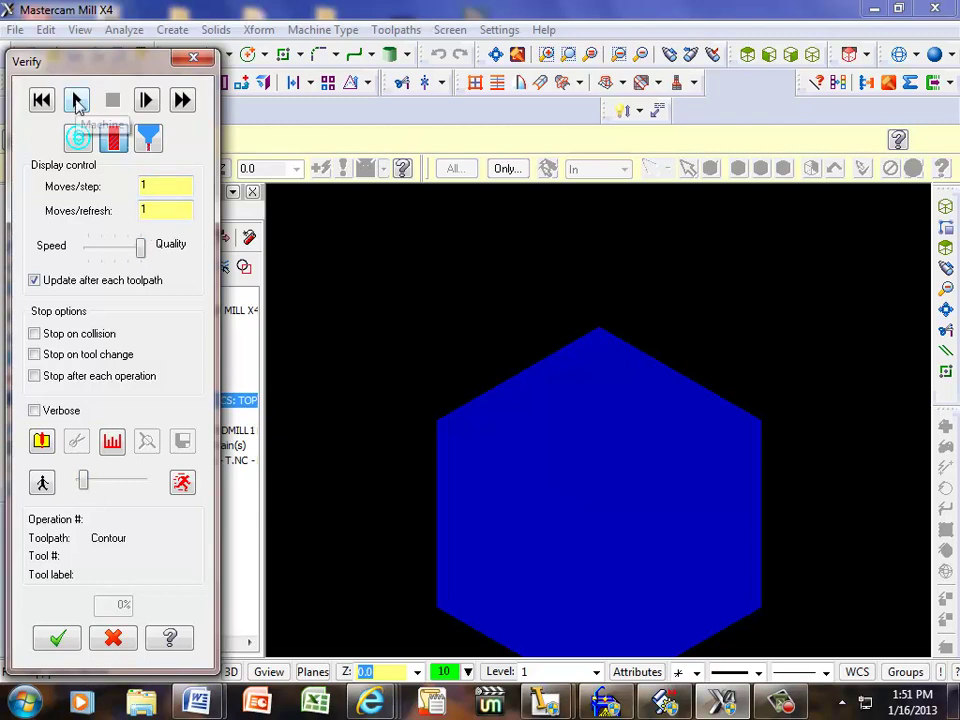
pyautogui.click(76, 100)
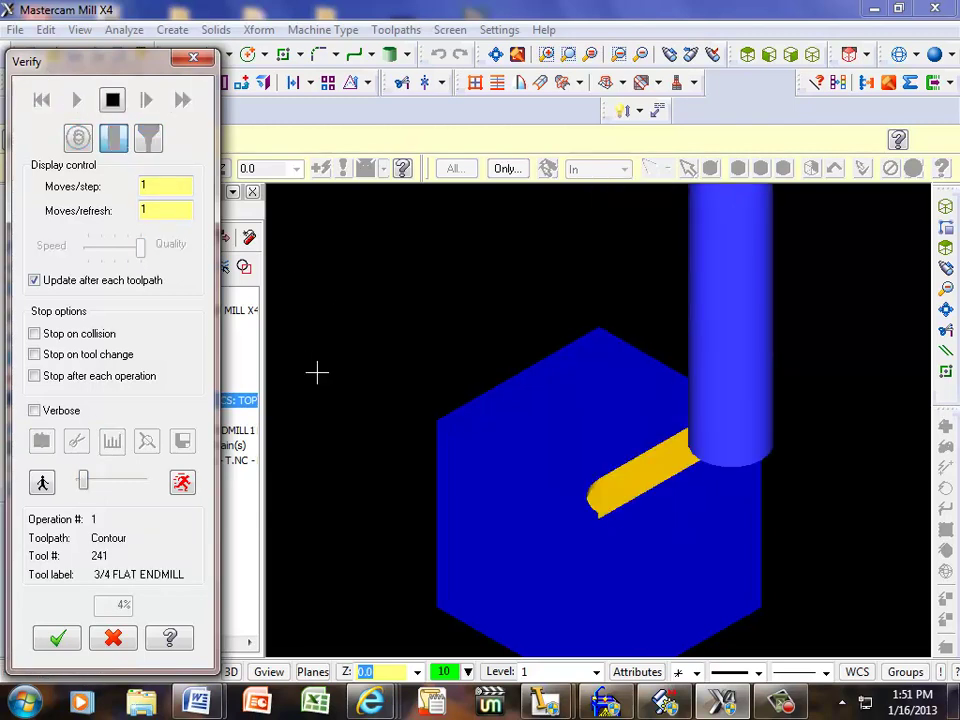
pyautogui.rightClick(369, 338)
pyautogui.click(405, 410)
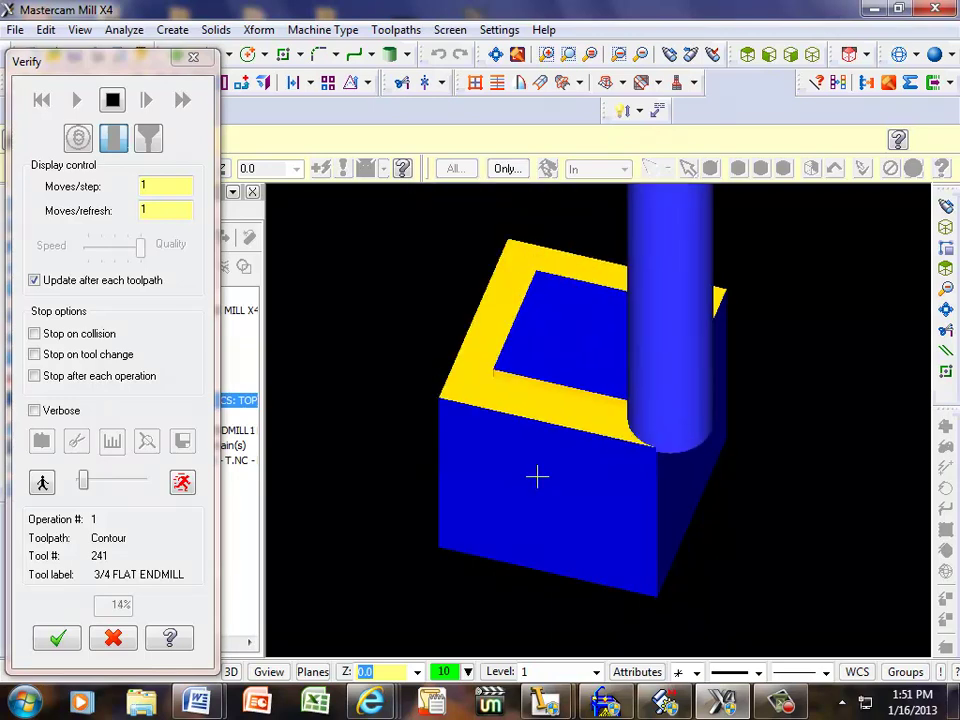
pyautogui.rightClick(304, 294)
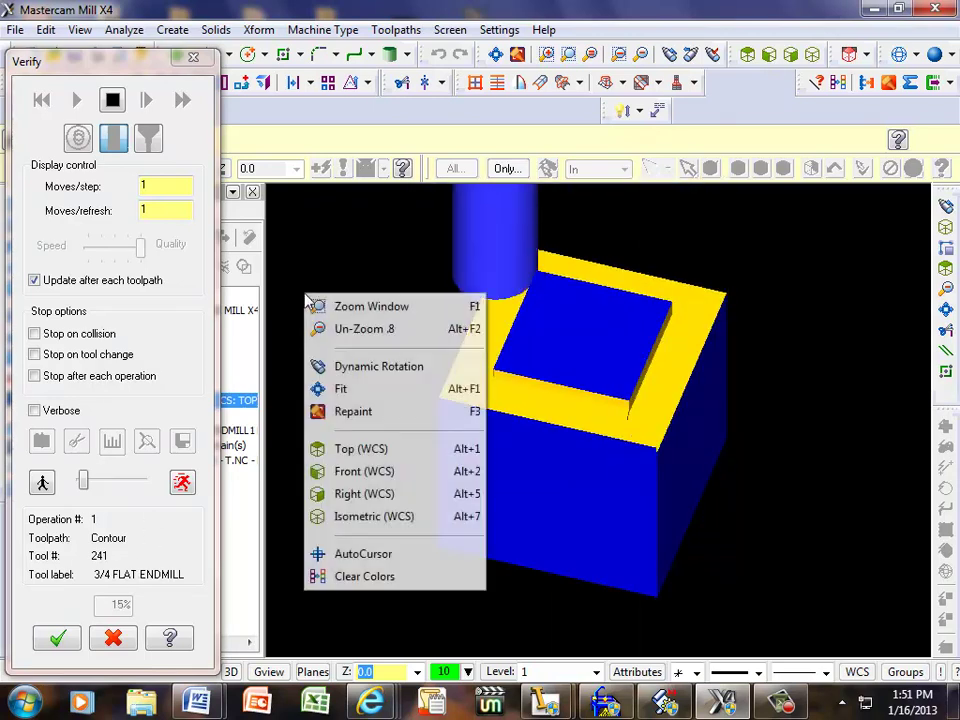
pyautogui.click(111, 100)
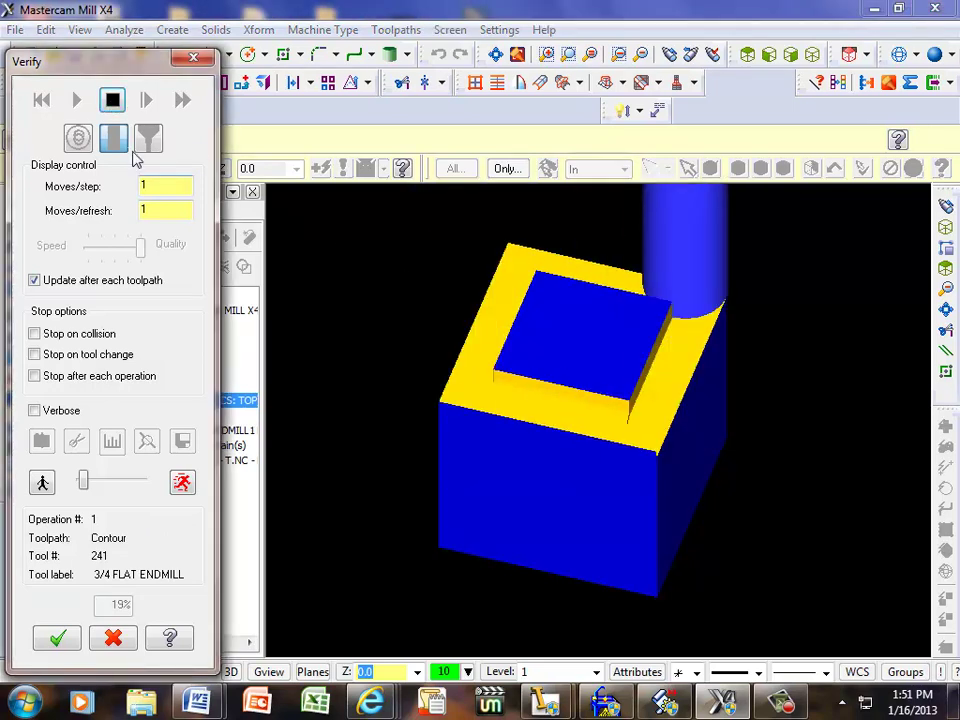
pyautogui.click(112, 101)
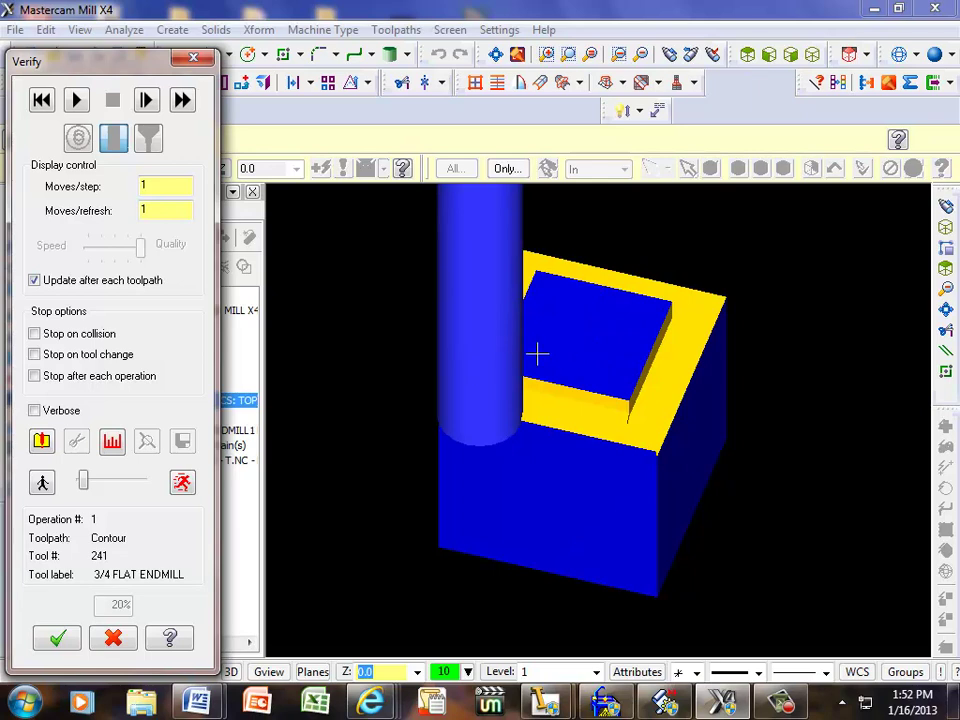
# Step: Resume the contour simulation, speed it up until the cut finishes, and close Verify
pyautogui.click(76, 100)
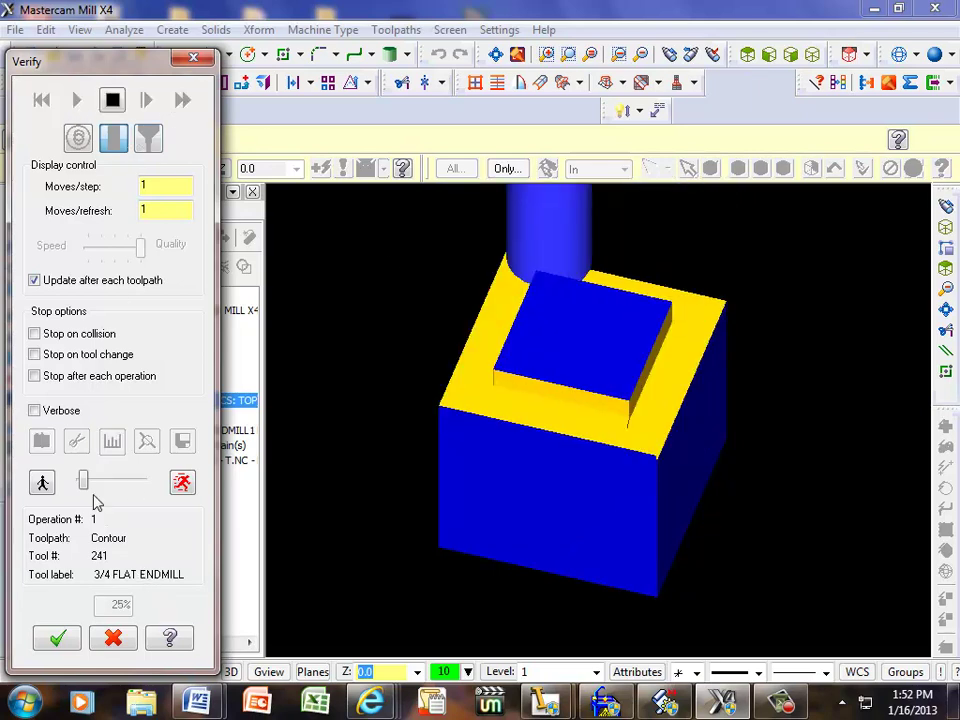
pyautogui.moveTo(85, 485); pyautogui.dragTo(120, 485)
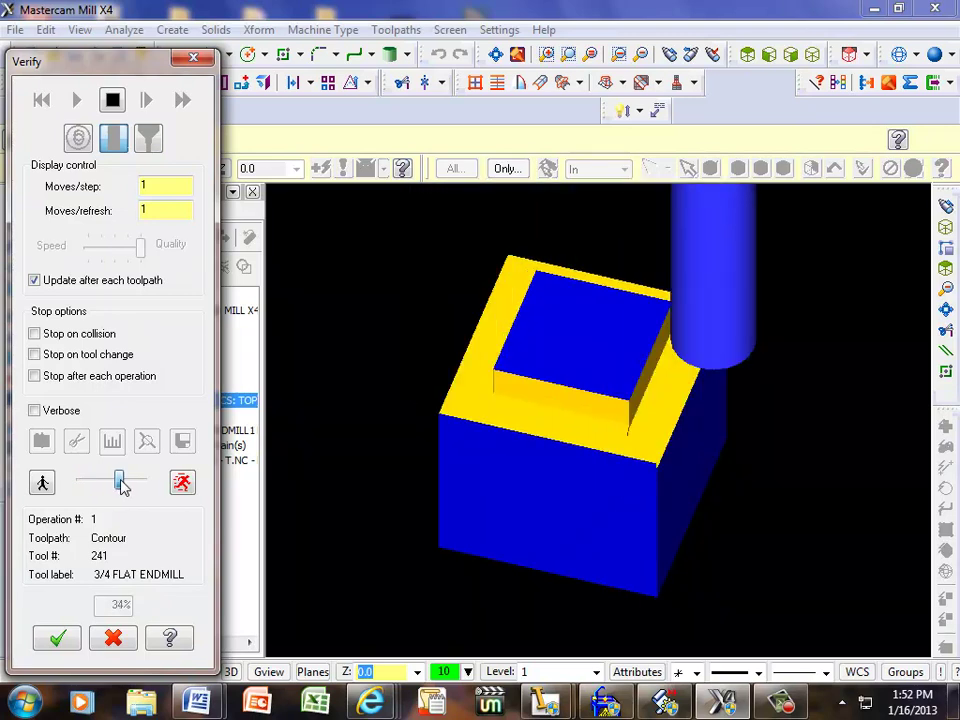
pyautogui.moveTo(120, 485); pyautogui.dragTo(142, 488)
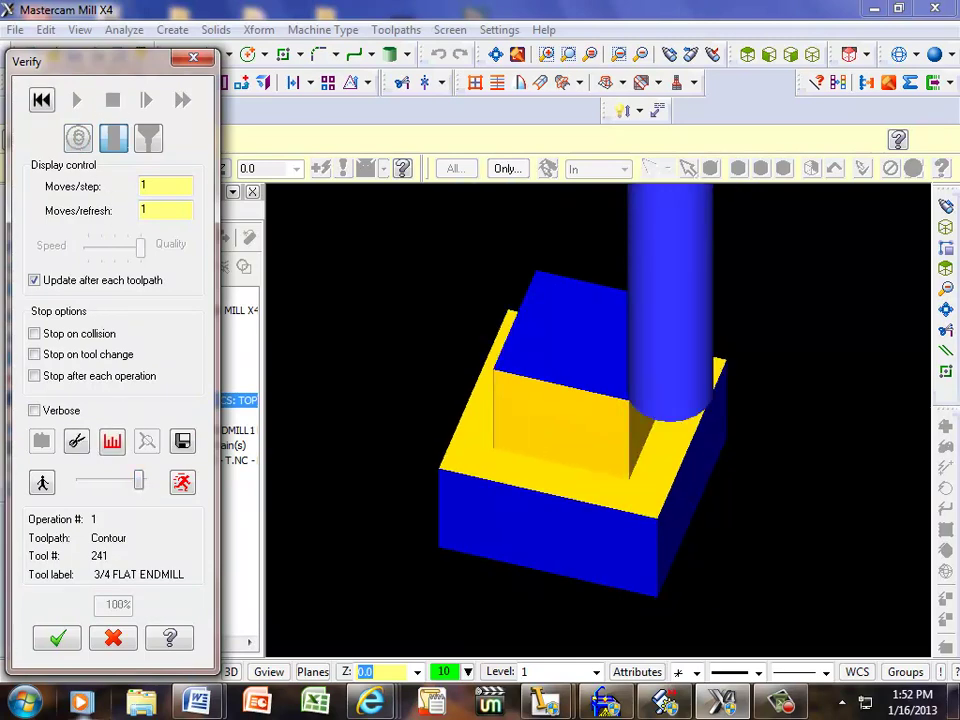
pyautogui.click(193, 57)
pyautogui.click(783, 706)
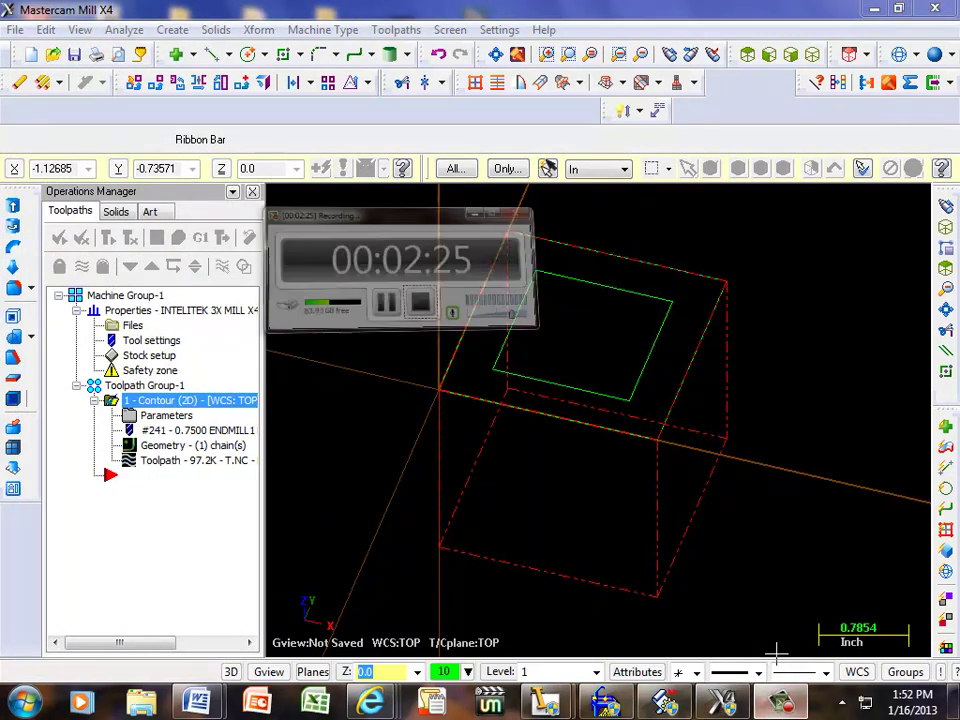
pyautogui.click(210, 138)
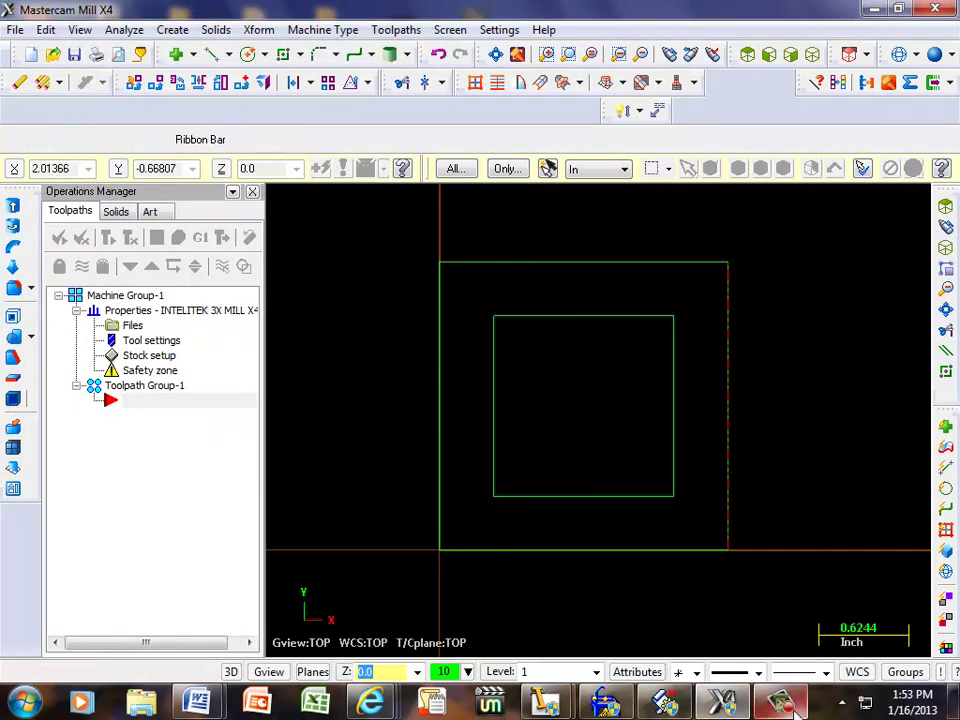
pyautogui.moveTo(787, 708)
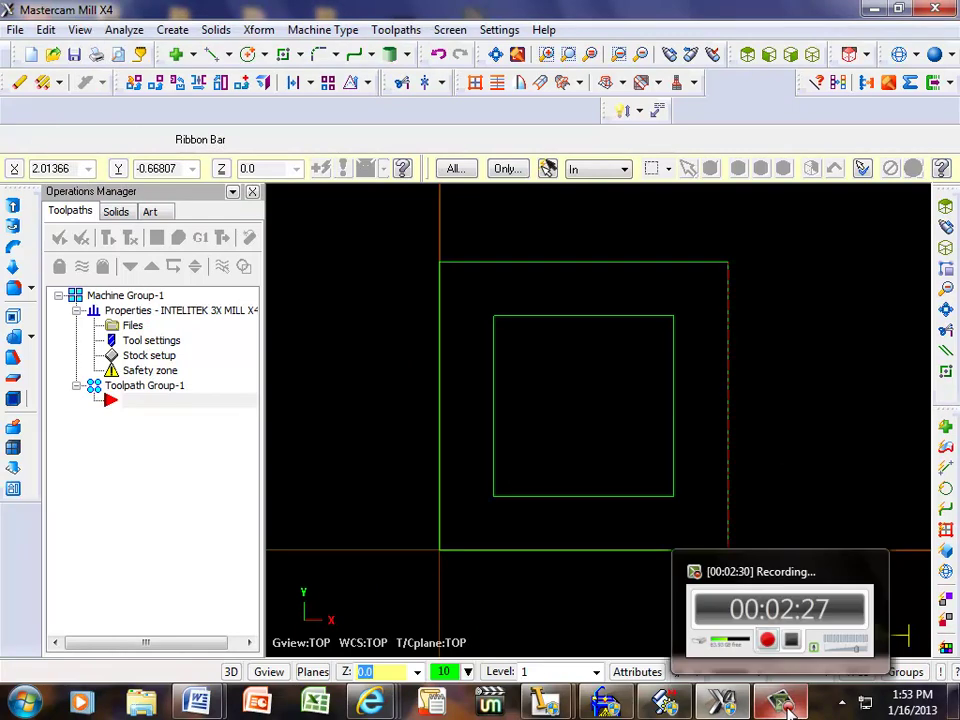
pyautogui.moveTo(776, 645)
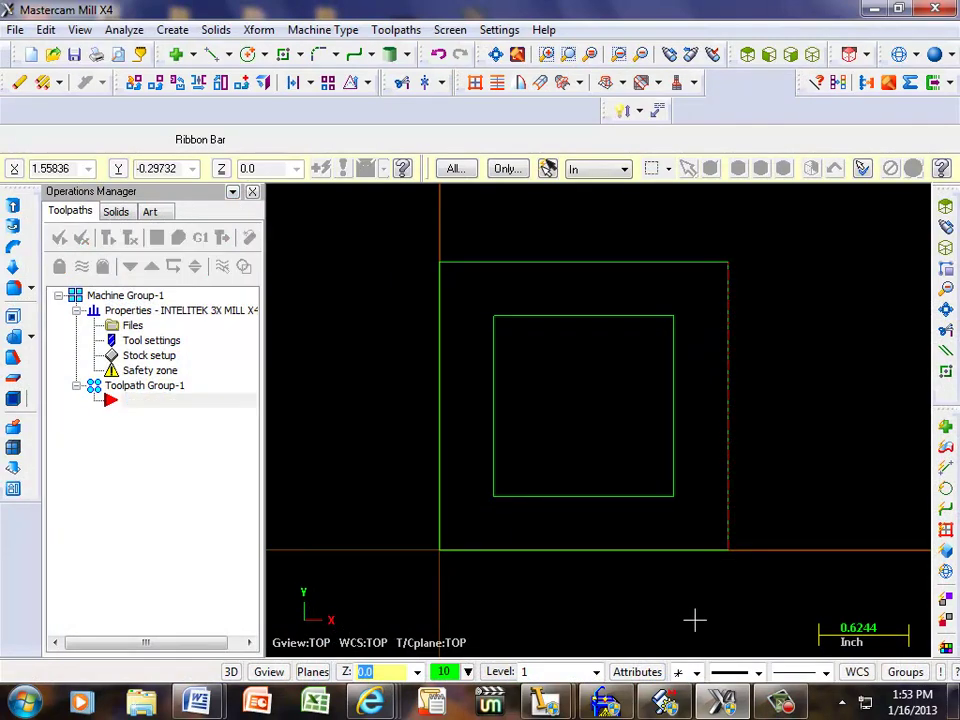
pyautogui.click(778, 706)
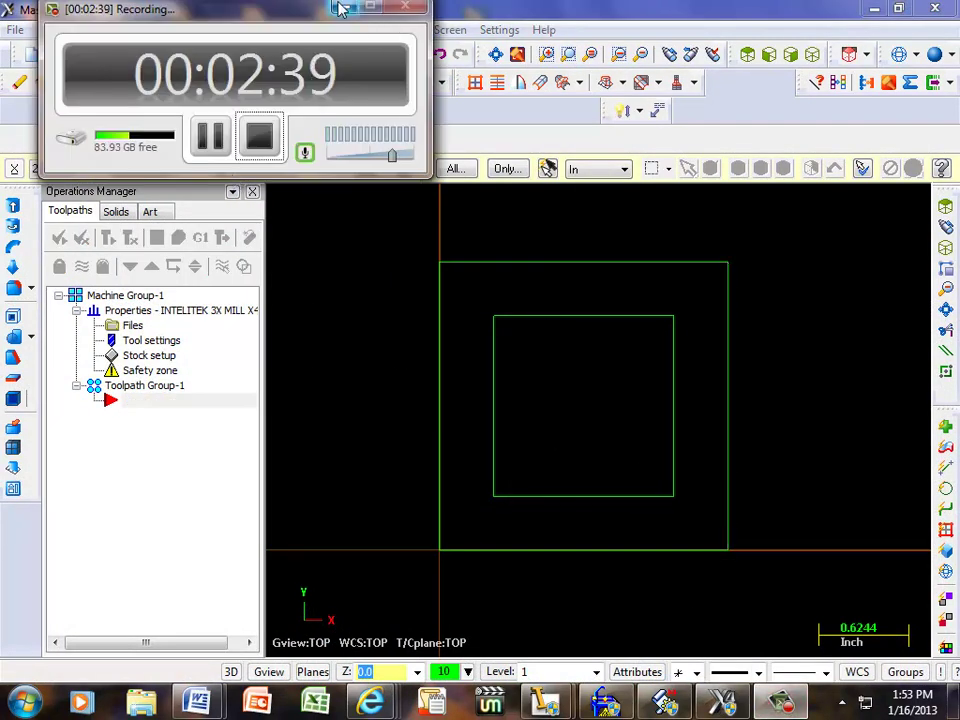
pyautogui.press('super+Down')
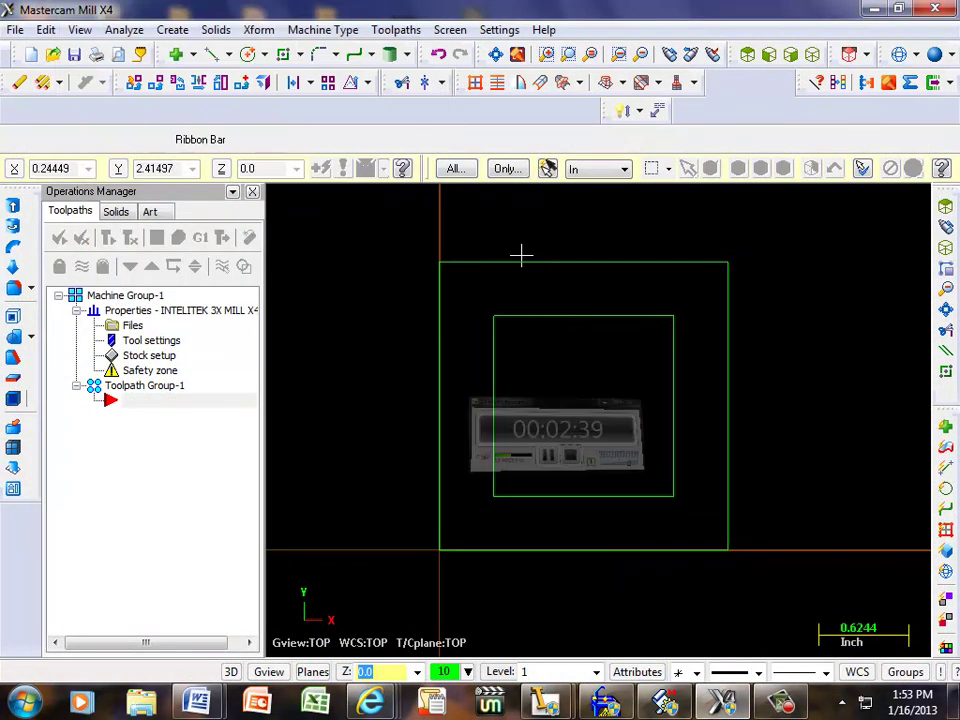
# Step: Start a contour toolpath with NC name T, chain the inner square from its lower-right corner, and reverse the chain to run along the bottom edge
pyautogui.click(381, 33)
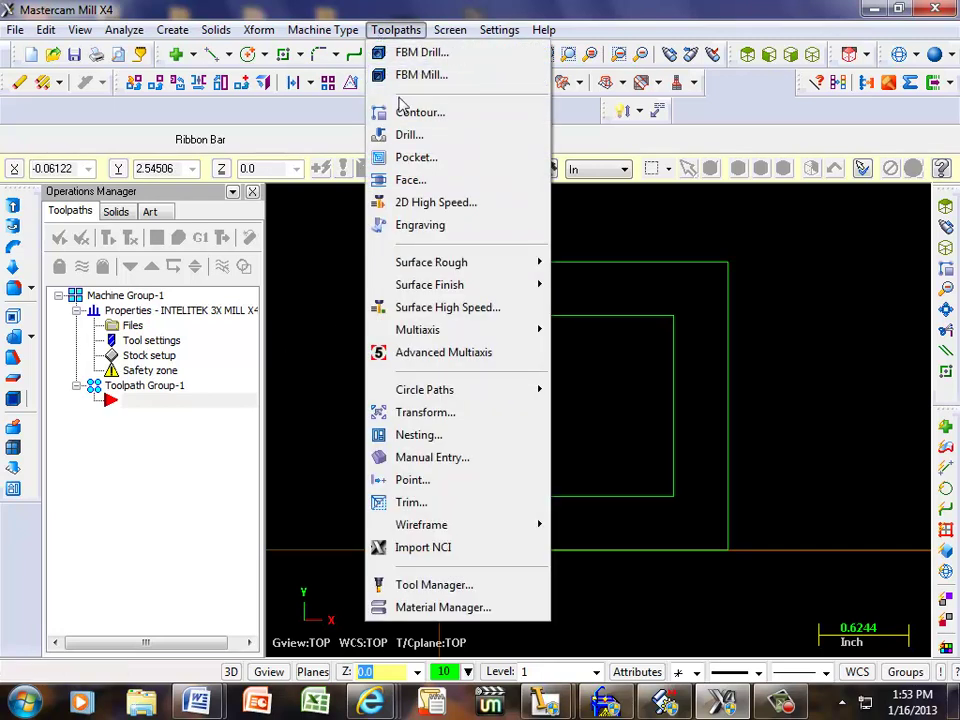
pyautogui.click(407, 115)
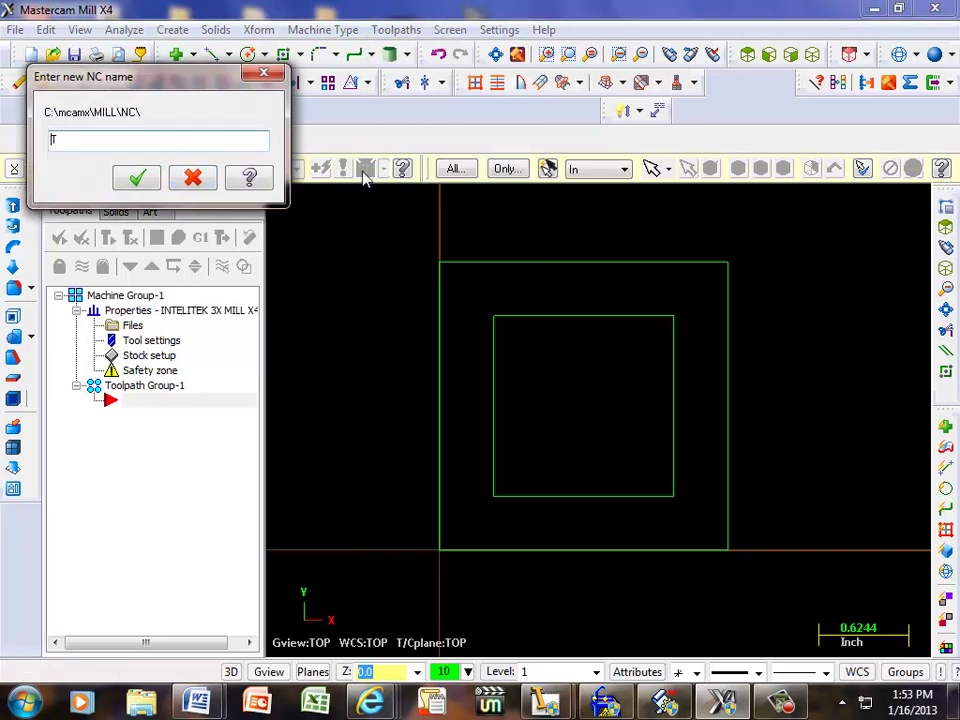
pyautogui.click(142, 180)
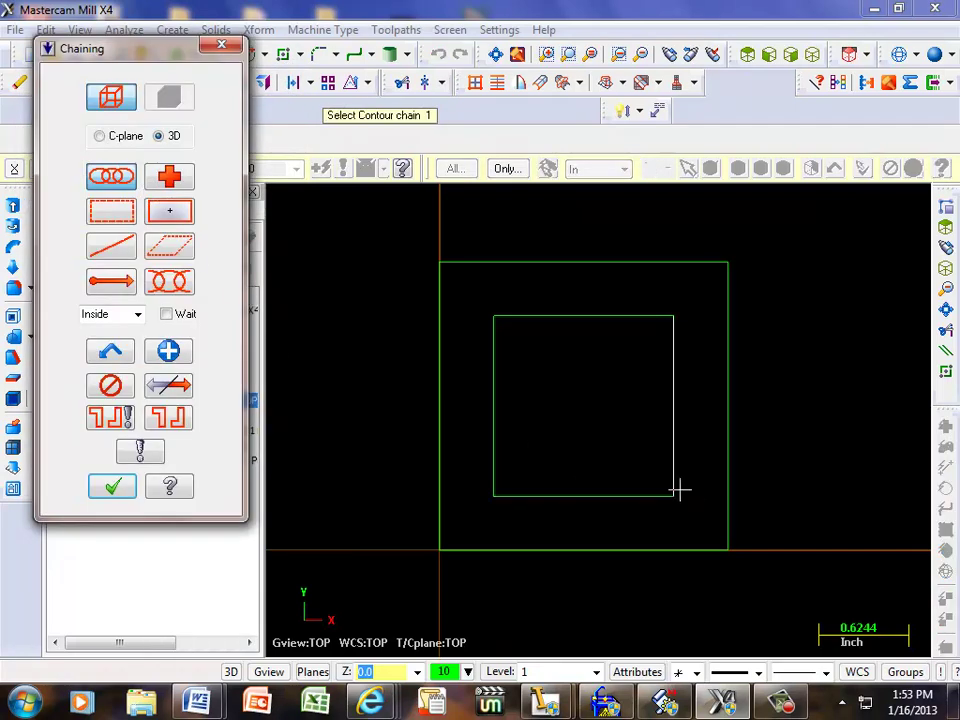
pyautogui.click(673, 490)
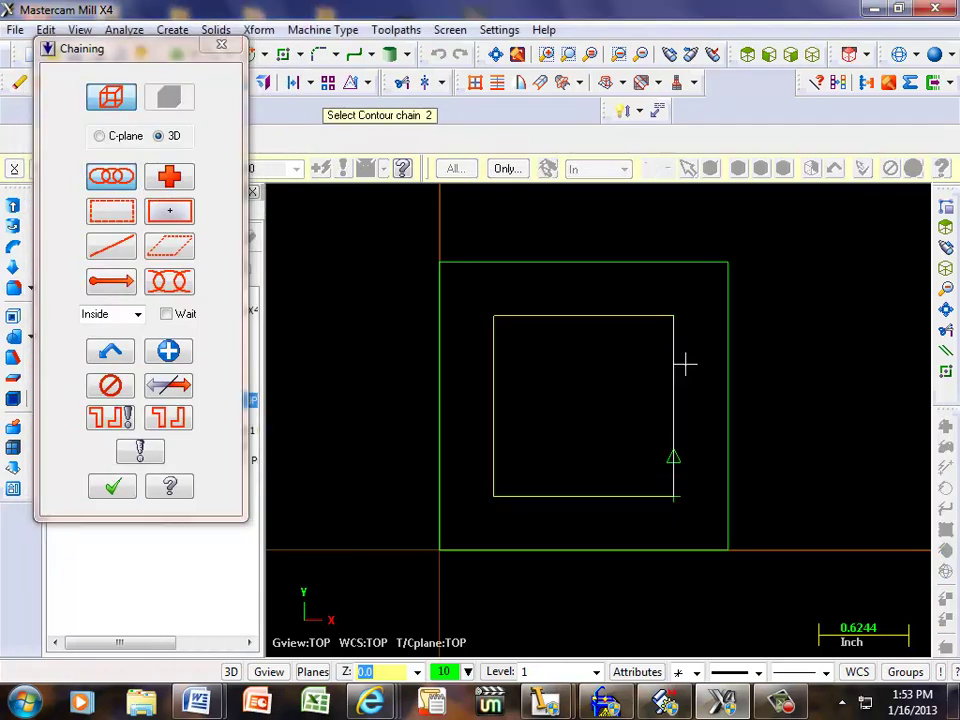
pyautogui.click(170, 387)
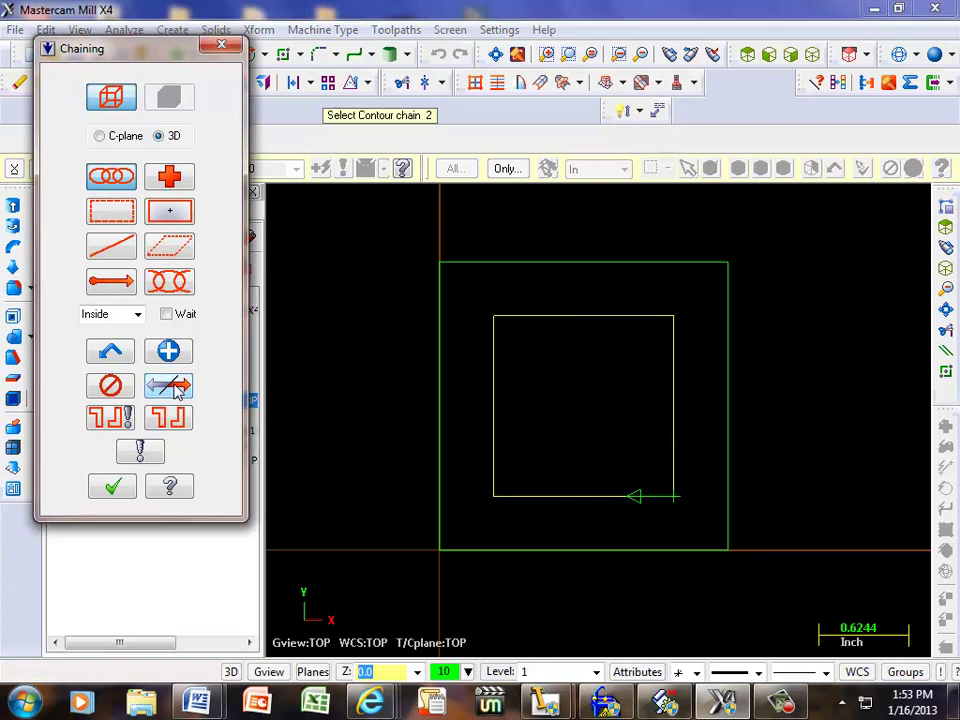
pyautogui.click(112, 487)
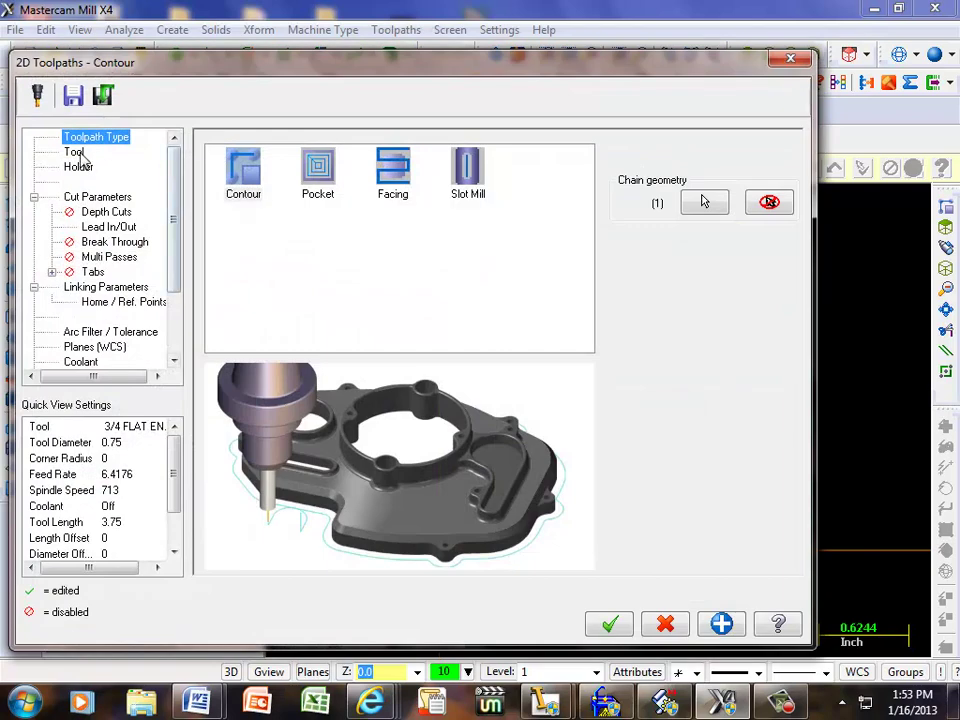
# Step: Select the 3/4 flat endmill with left compensation for the contour and enable depth cuts with a max rough step of .05
pyautogui.click(78, 154)
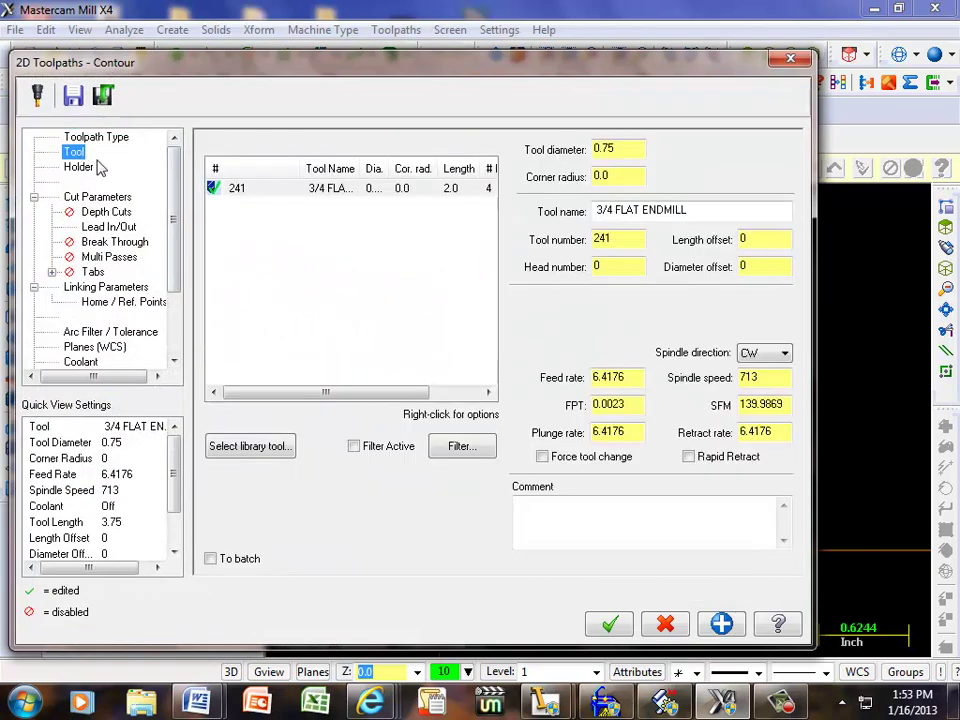
pyautogui.click(240, 190)
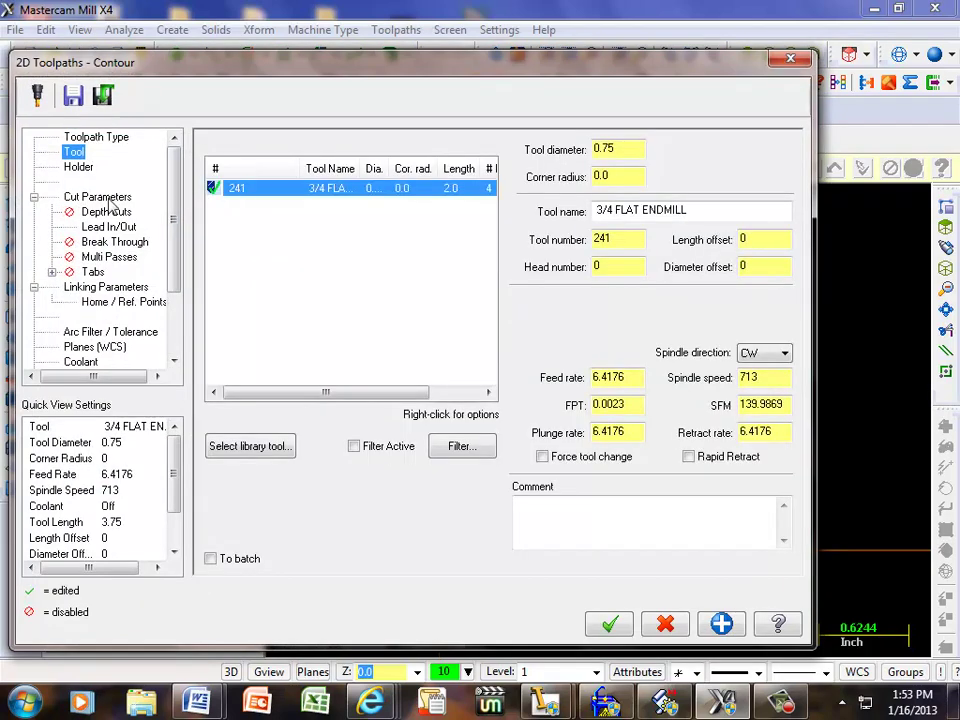
pyautogui.click(105, 198)
pyautogui.moveTo(368, 62); pyautogui.dragTo(110, 70)
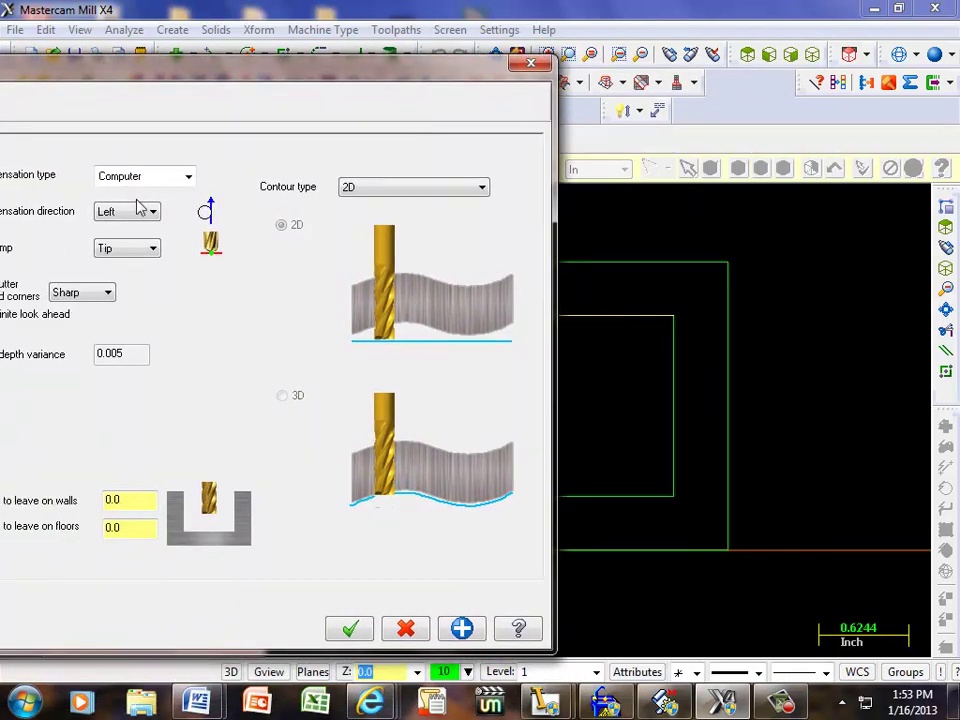
pyautogui.moveTo(190, 76); pyautogui.dragTo(433, 67)
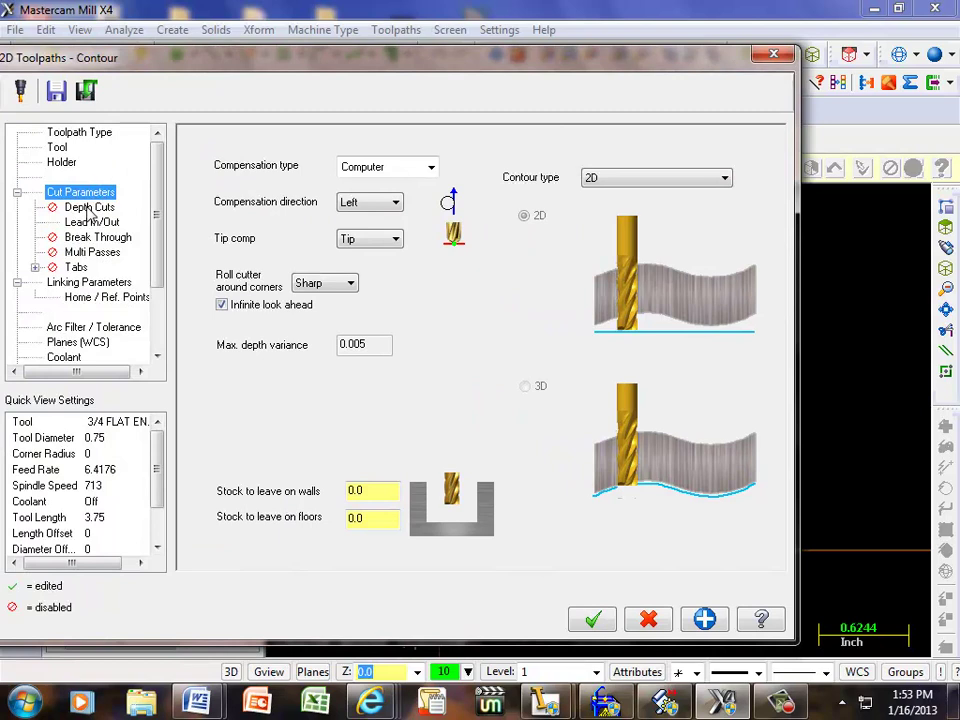
pyautogui.click(90, 208)
pyautogui.click(254, 190)
pyautogui.click(399, 221)
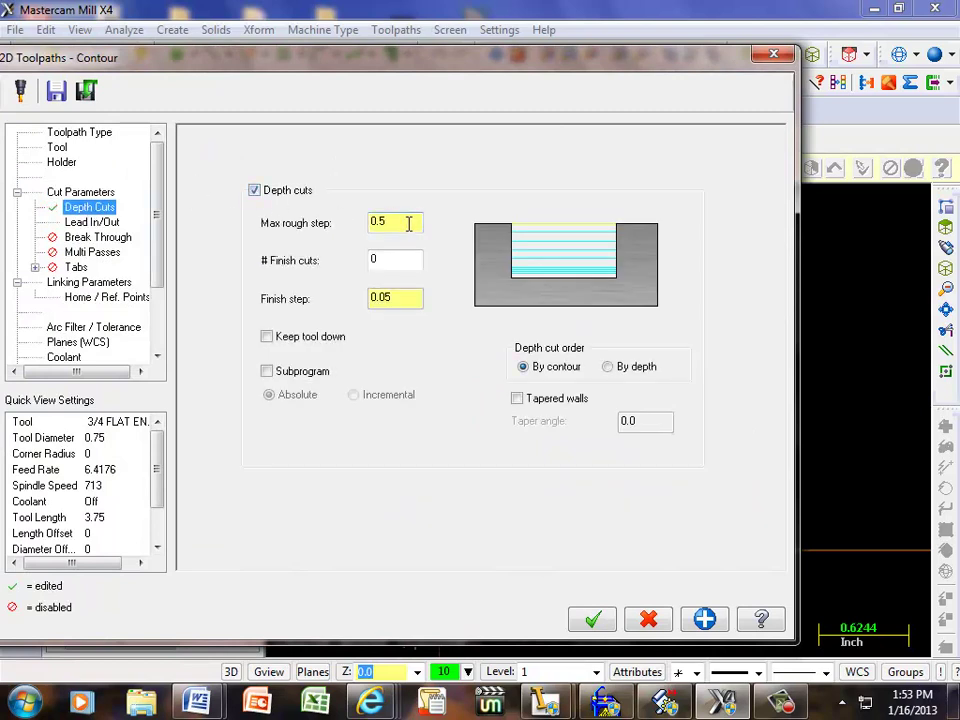
pyautogui.write('.')
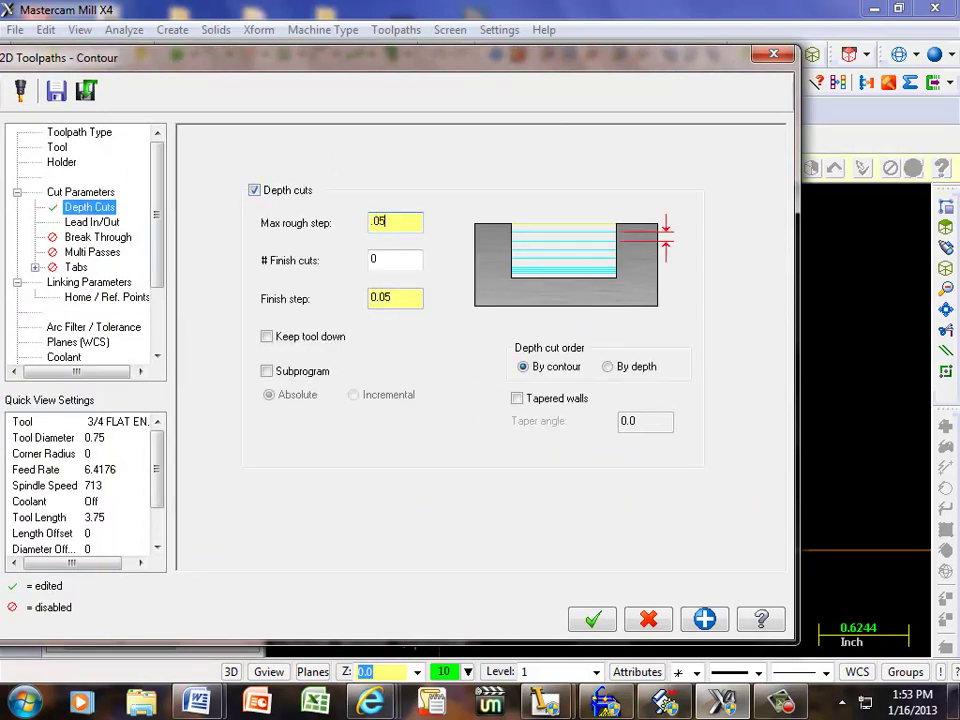
pyautogui.write('05')
# Step: Set the contour's absolute cutting depth to -1.0 and generate the toolpath
pyautogui.click(92, 222)
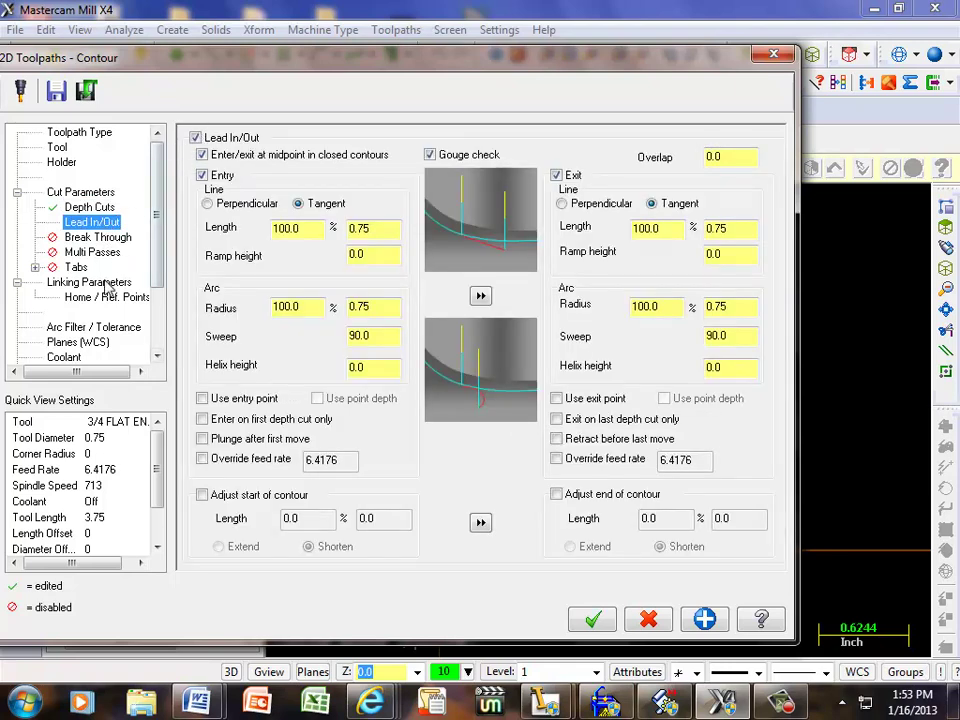
pyautogui.click(100, 283)
pyautogui.doubleClick(503, 507)
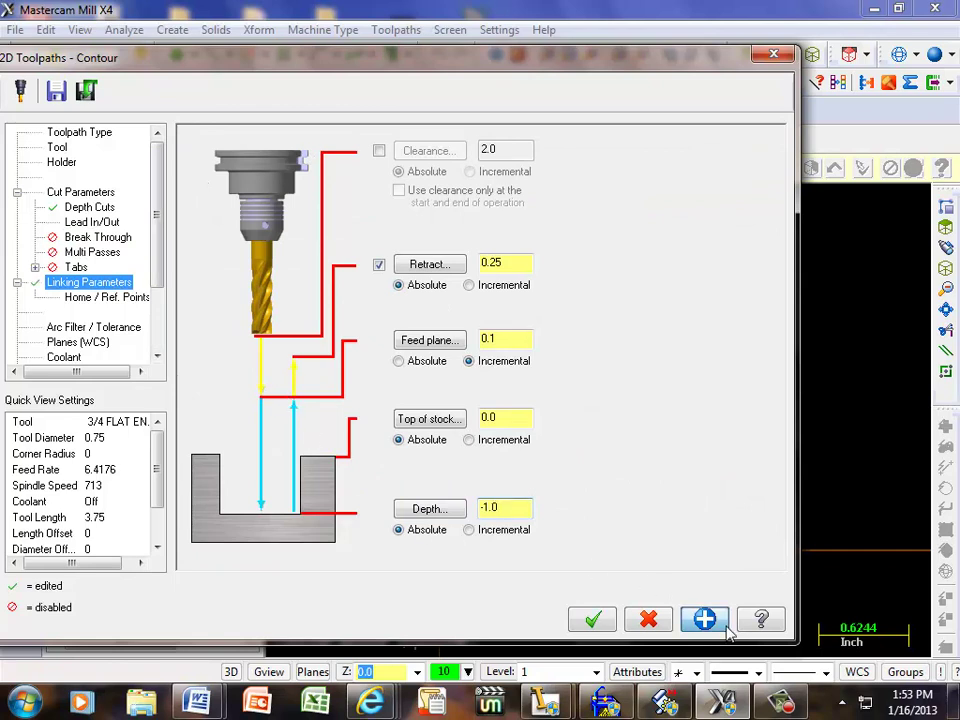
pyautogui.click(588, 621)
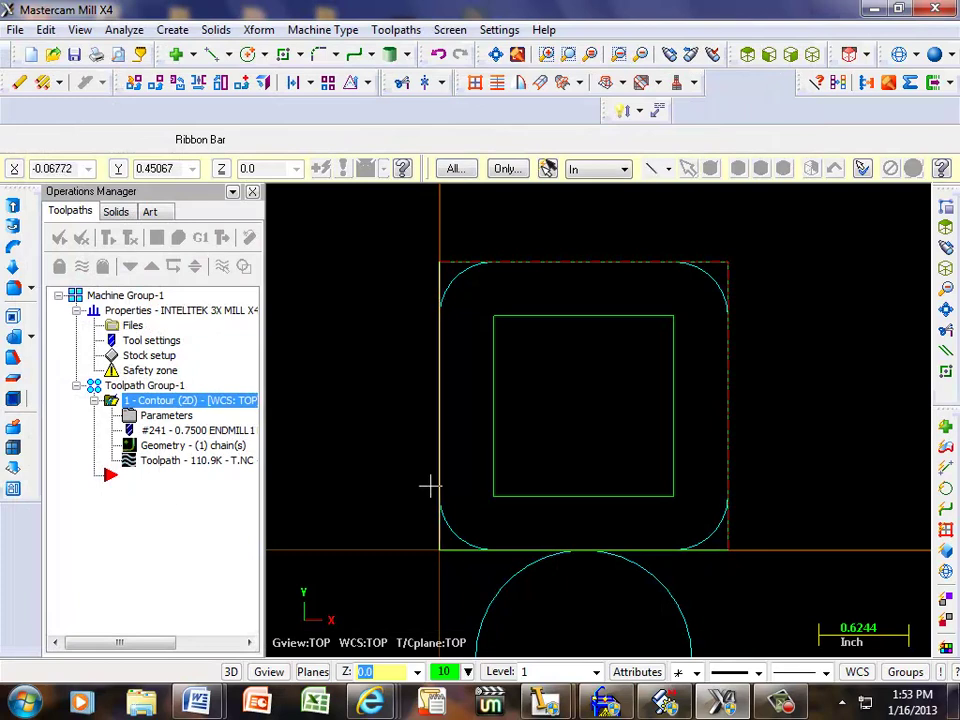
pyautogui.rightClick(160, 415)
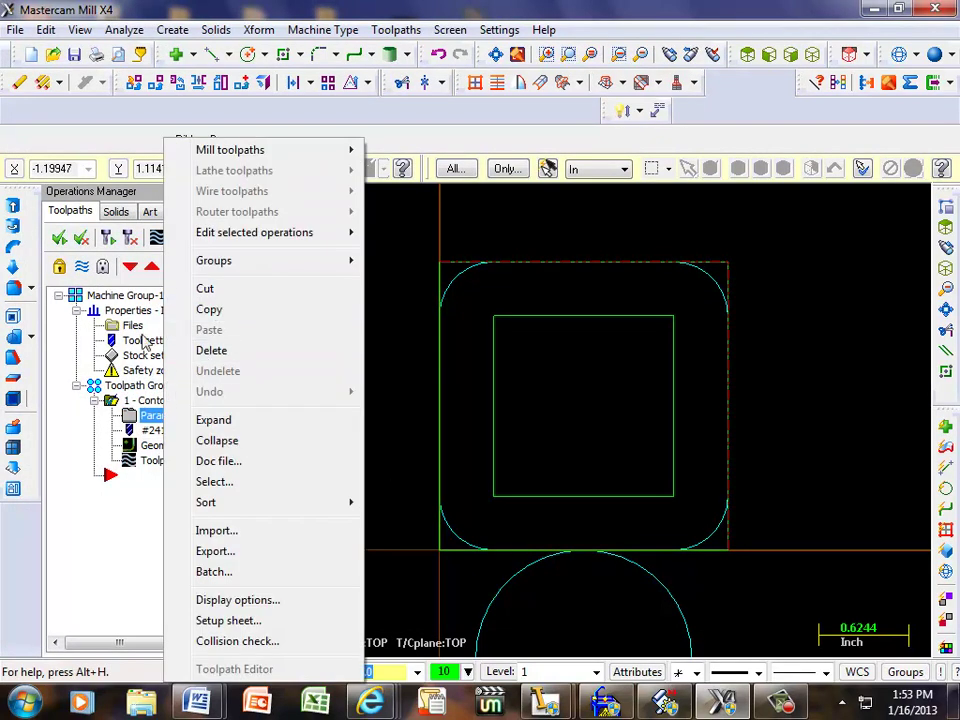
pyautogui.rightClick(108, 555)
pyautogui.click(60, 481)
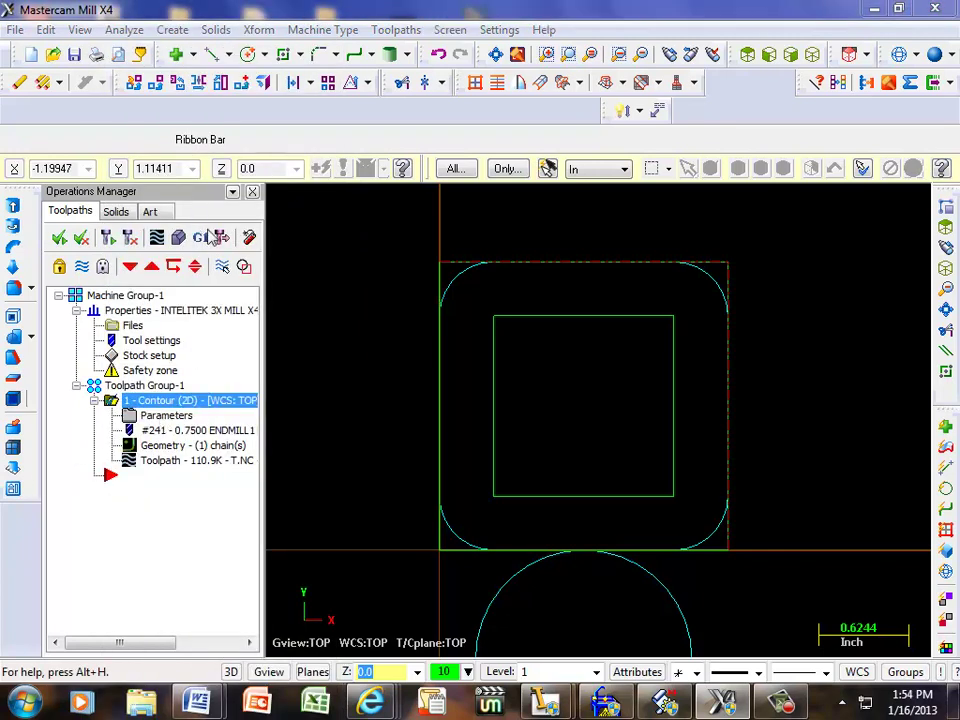
# Step: Turn off the contour's lead in/out, regenerate the toolpath, and close Backplot
pyautogui.click(155, 416)
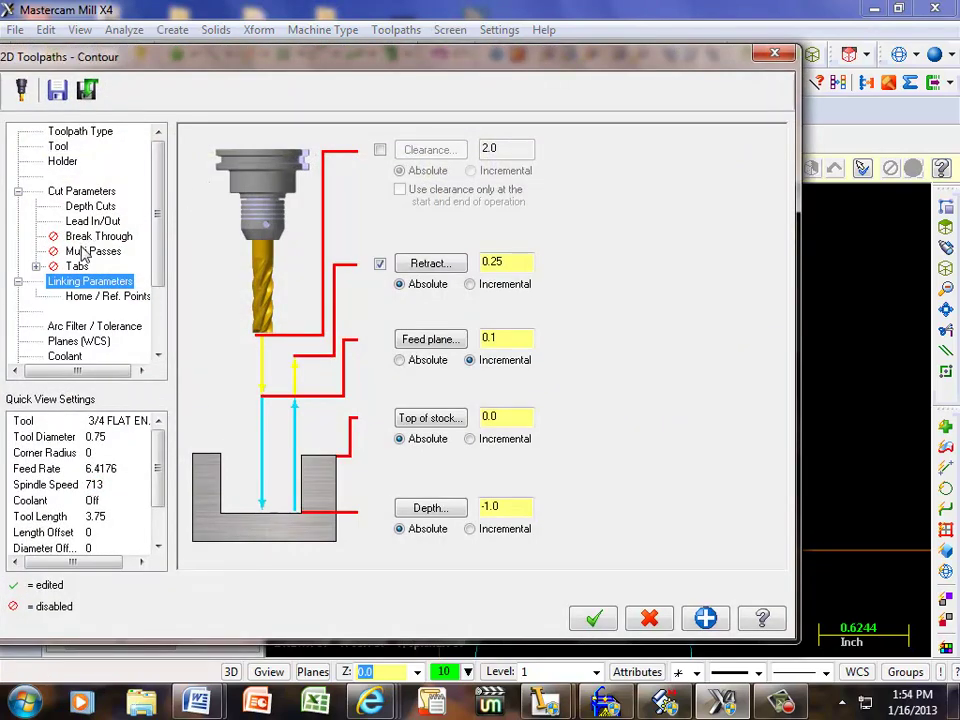
pyautogui.click(82, 222)
pyautogui.click(196, 137)
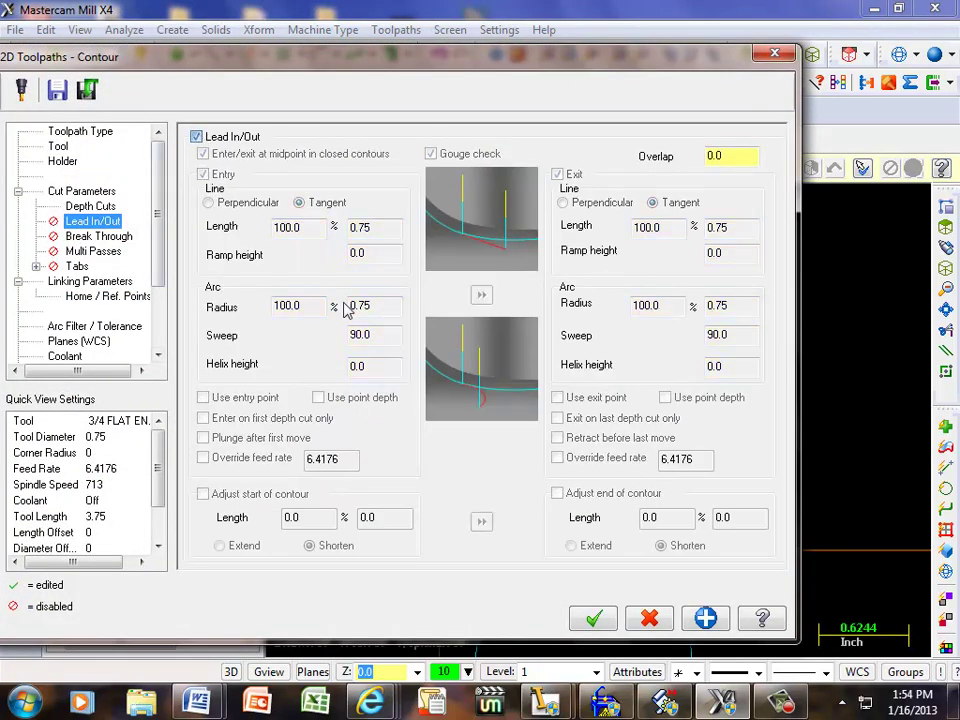
pyautogui.click(593, 618)
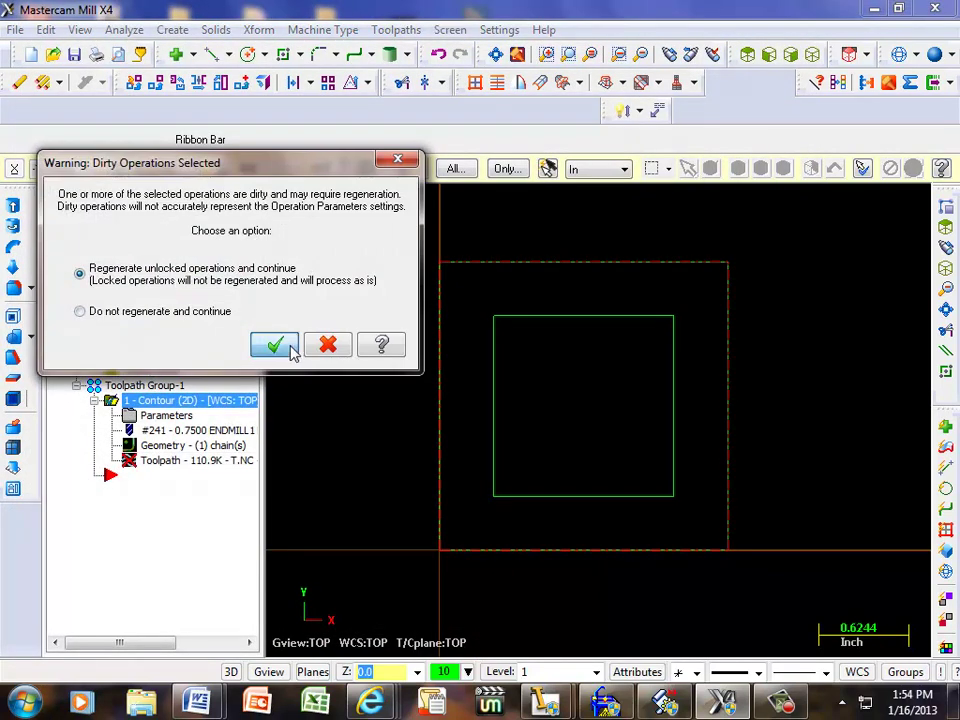
pyautogui.click(274, 343)
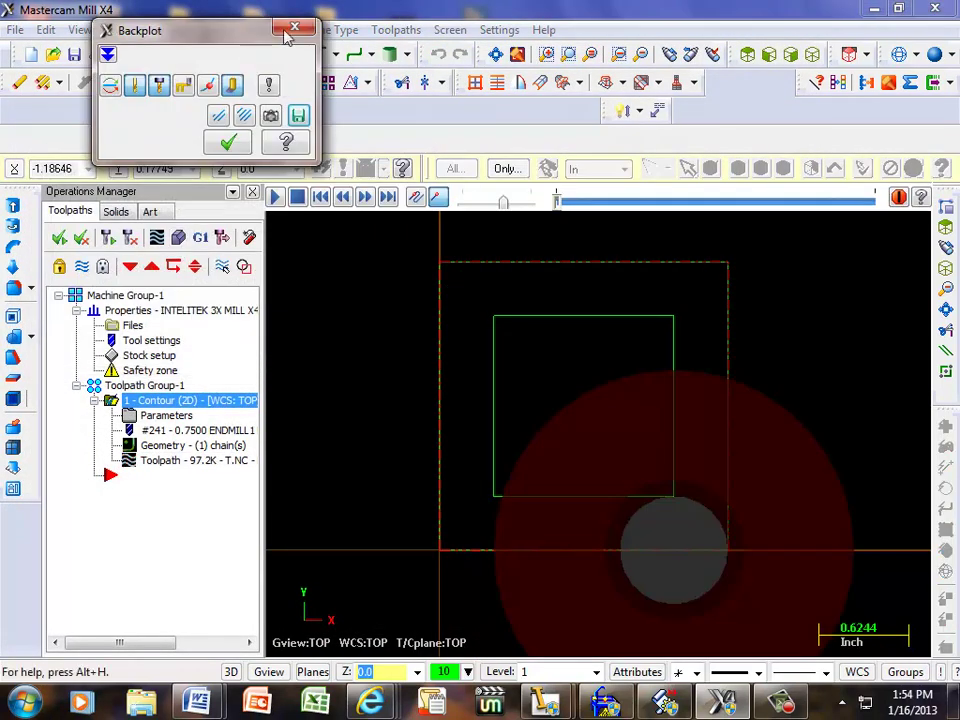
pyautogui.click(294, 26)
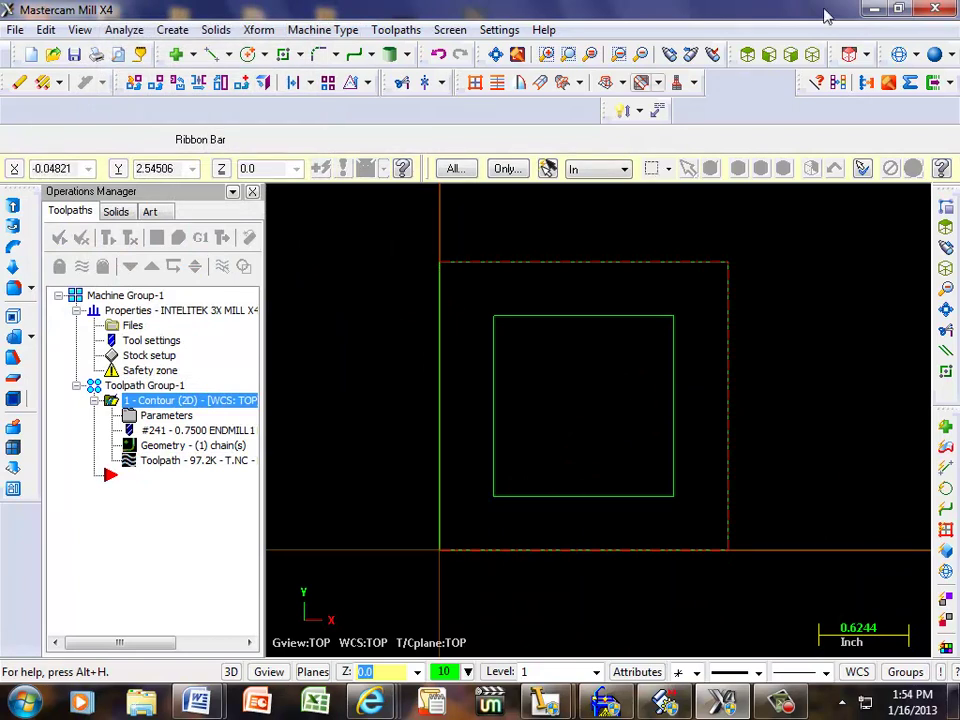
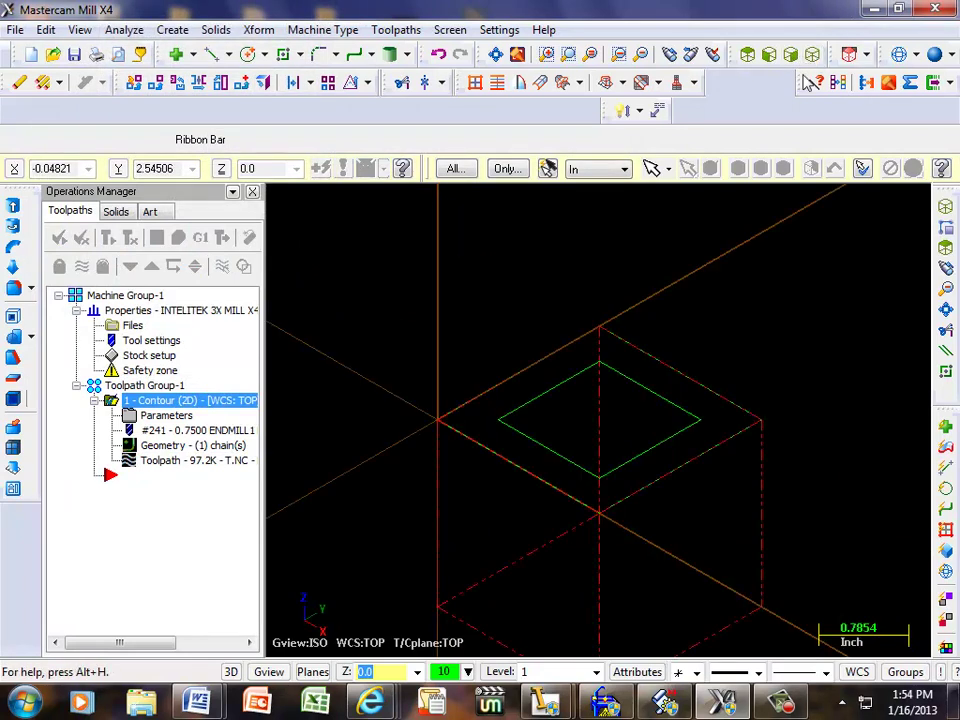
# Step: Simulate the regenerated contour on the solid stock with Verify at the slowest speed, viewing the cut from above at an angle
pyautogui.click(176, 242)
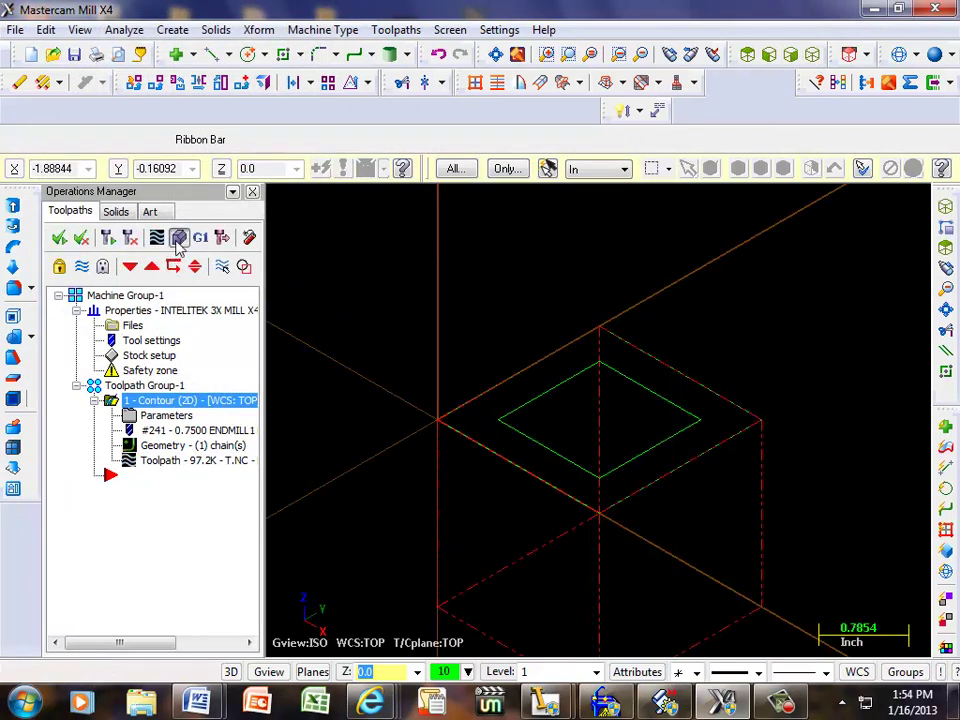
pyautogui.moveTo(138, 484); pyautogui.dragTo(80, 484)
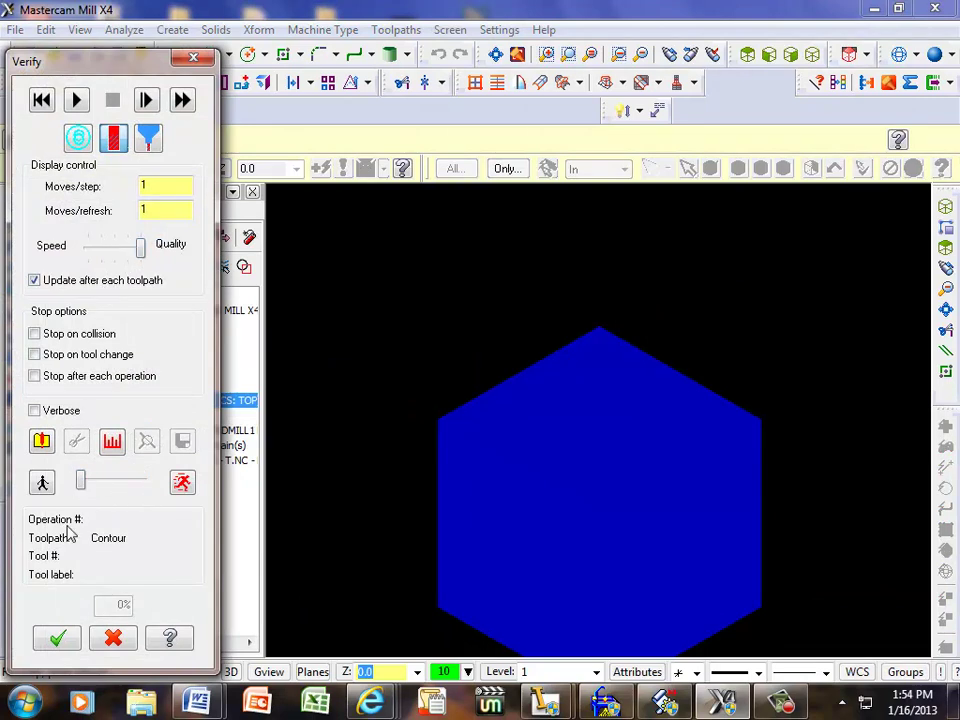
pyautogui.click(78, 101)
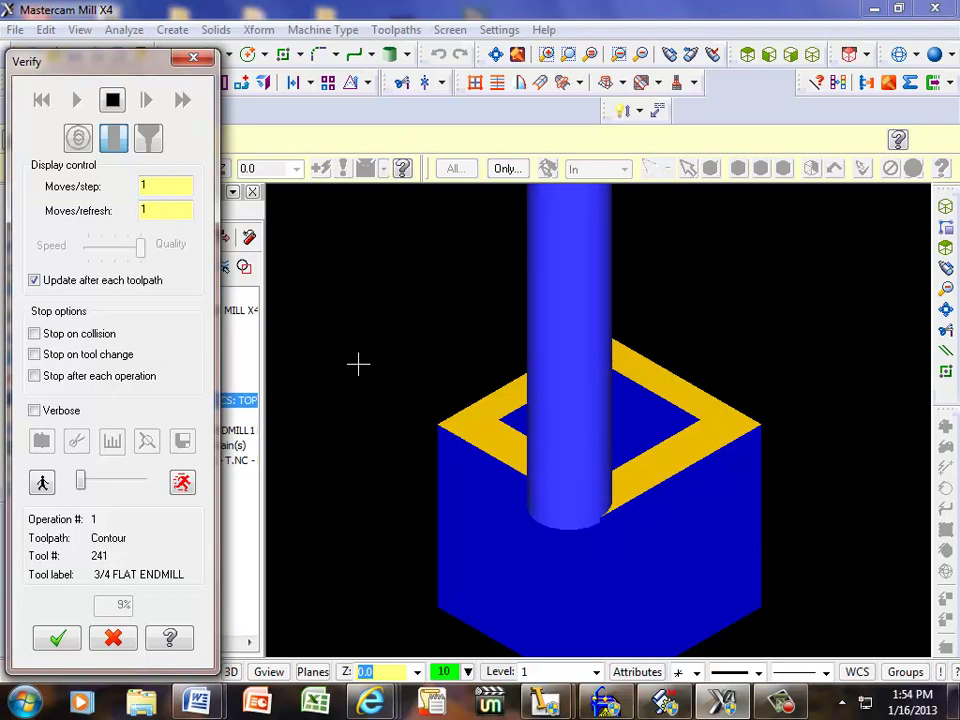
pyautogui.rightClick(358, 365)
pyautogui.click(367, 437)
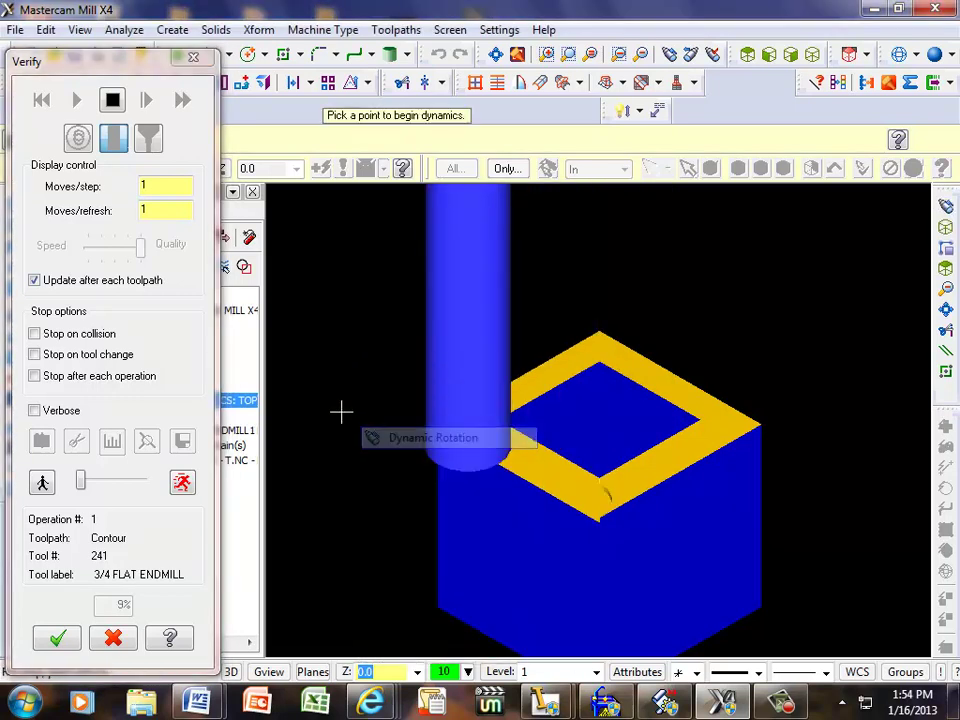
pyautogui.click(350, 415)
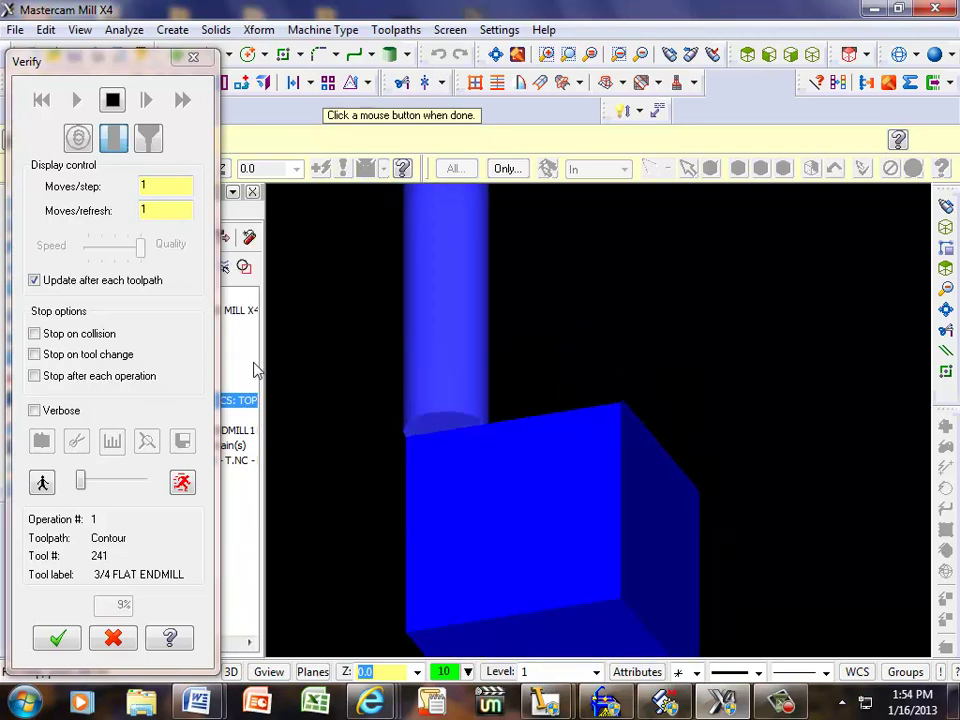
pyautogui.click(287, 449)
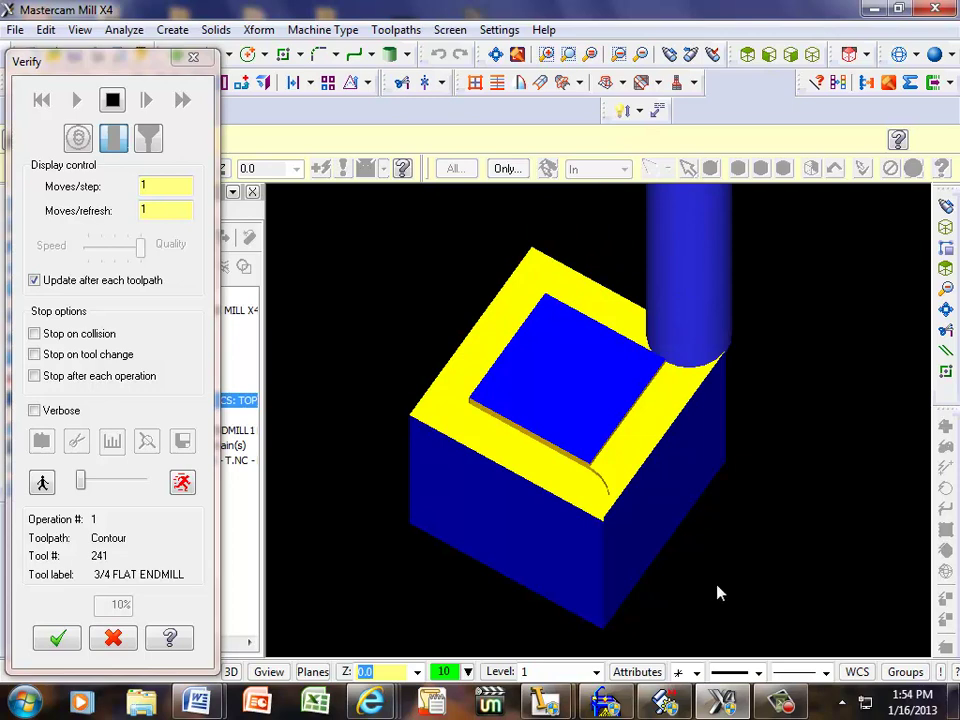
pyautogui.rightClick(716, 585)
pyautogui.click(739, 360)
pyautogui.click(790, 435)
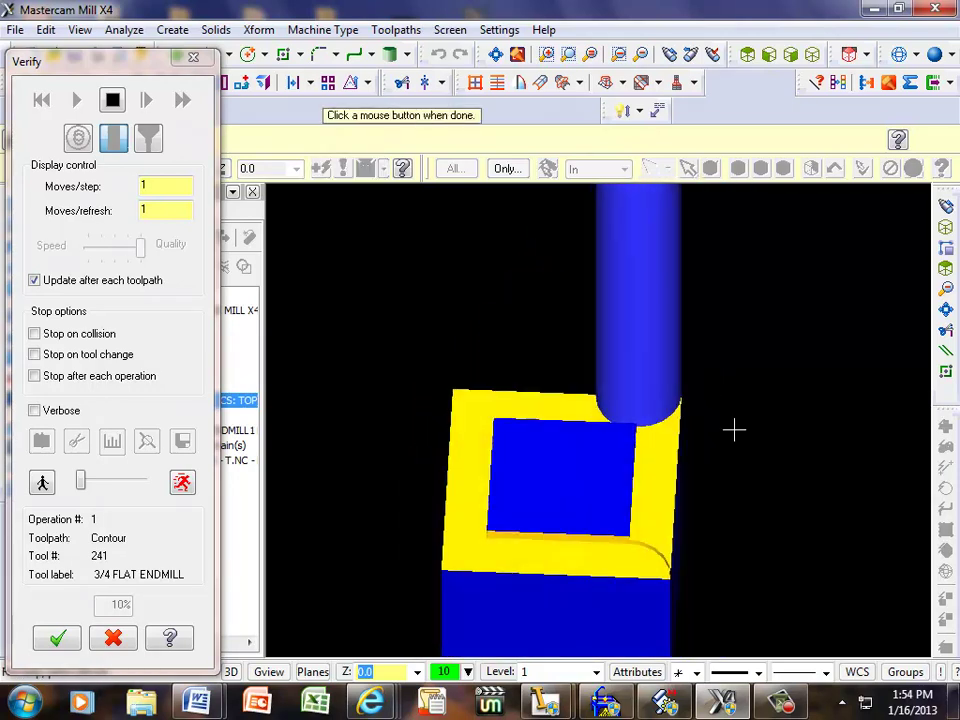
pyautogui.click(728, 512)
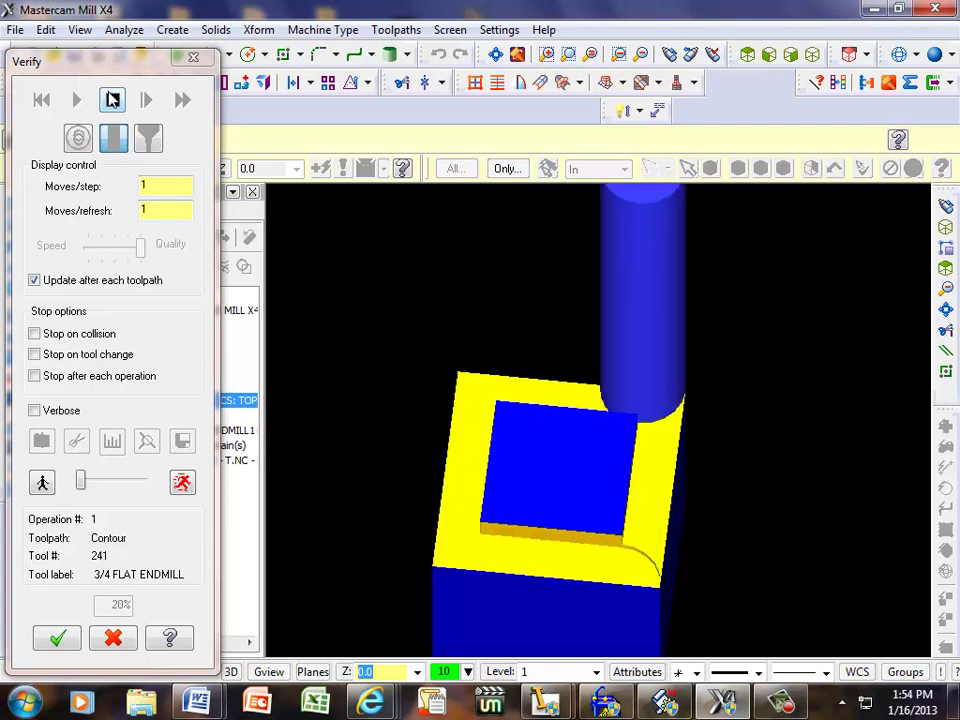
# Step: Pause and resume the contour simulation to examine the cutting direction, and close Verify partway through the cut
pyautogui.click(112, 99)
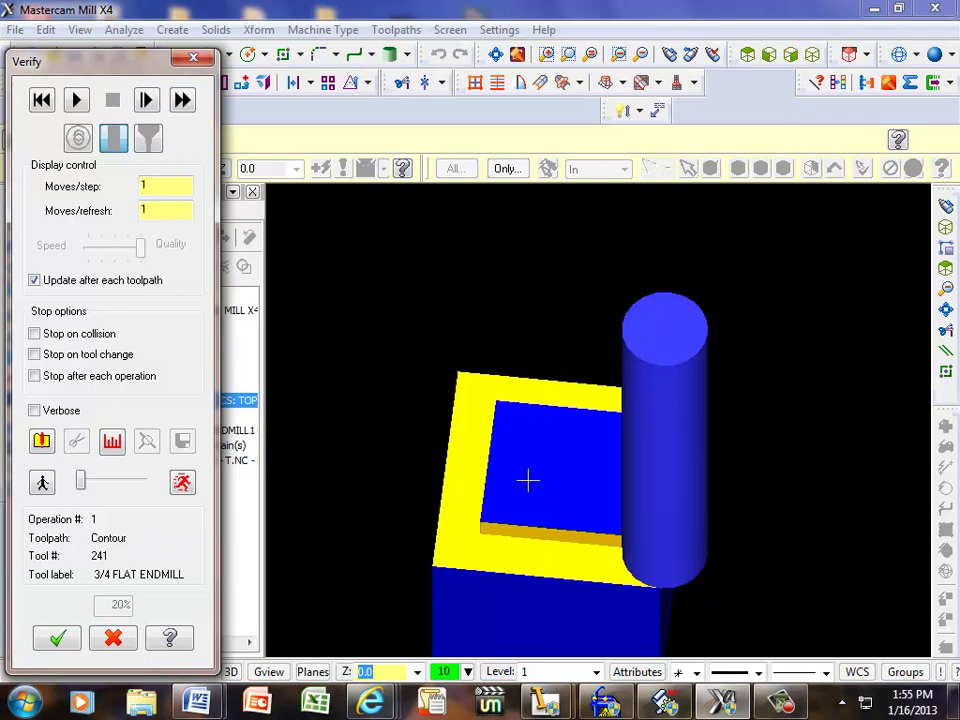
pyautogui.click(78, 101)
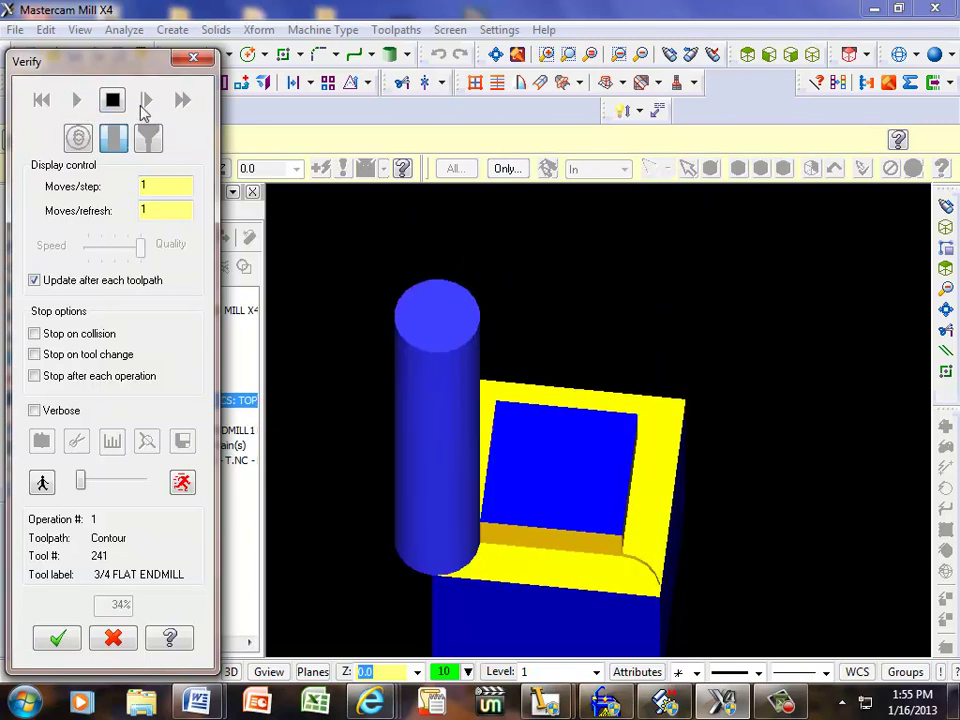
pyautogui.click(197, 62)
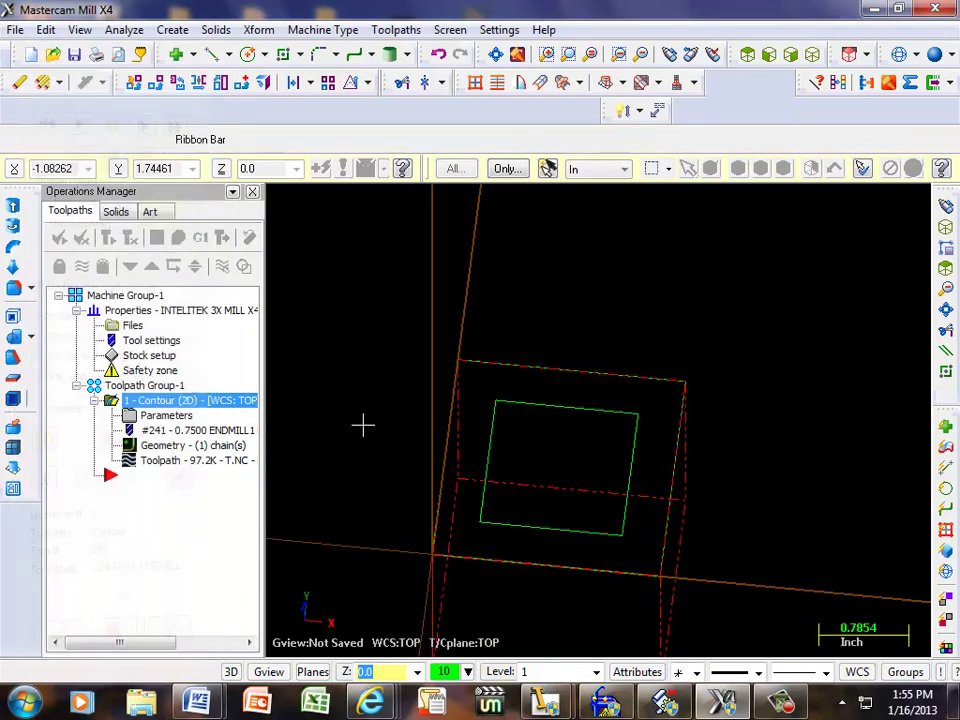
pyautogui.click(778, 705)
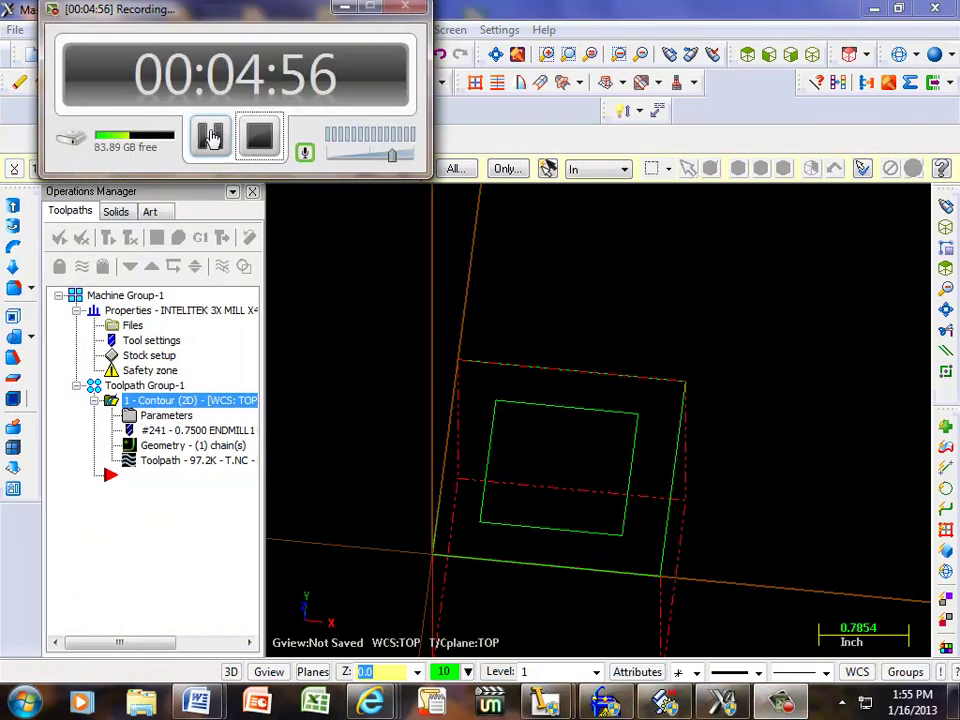
pyautogui.click(211, 137)
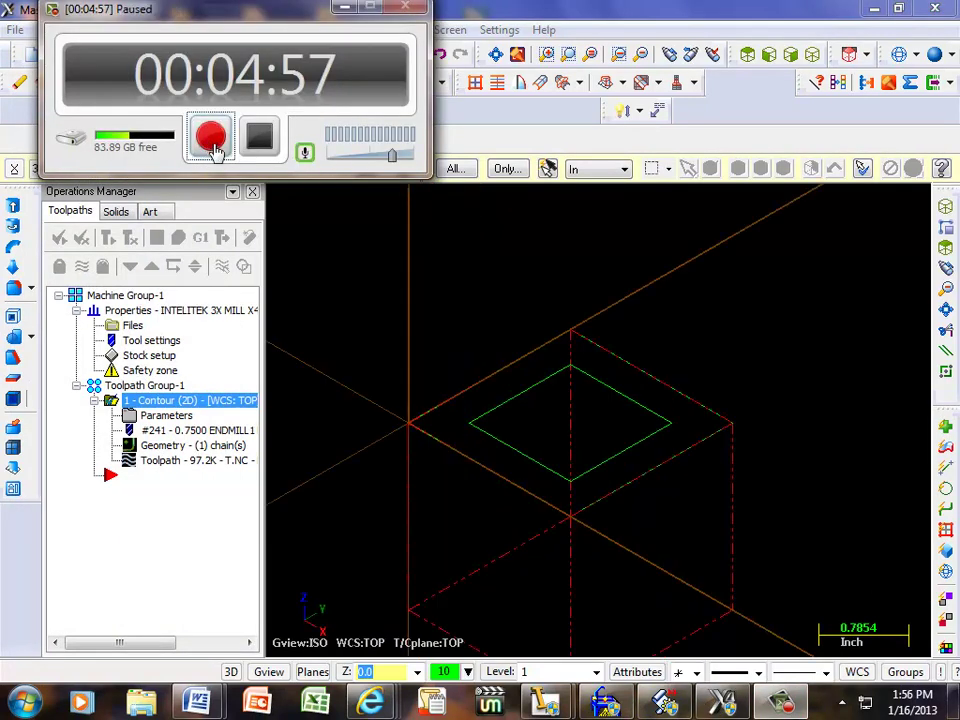
pyautogui.click(211, 137)
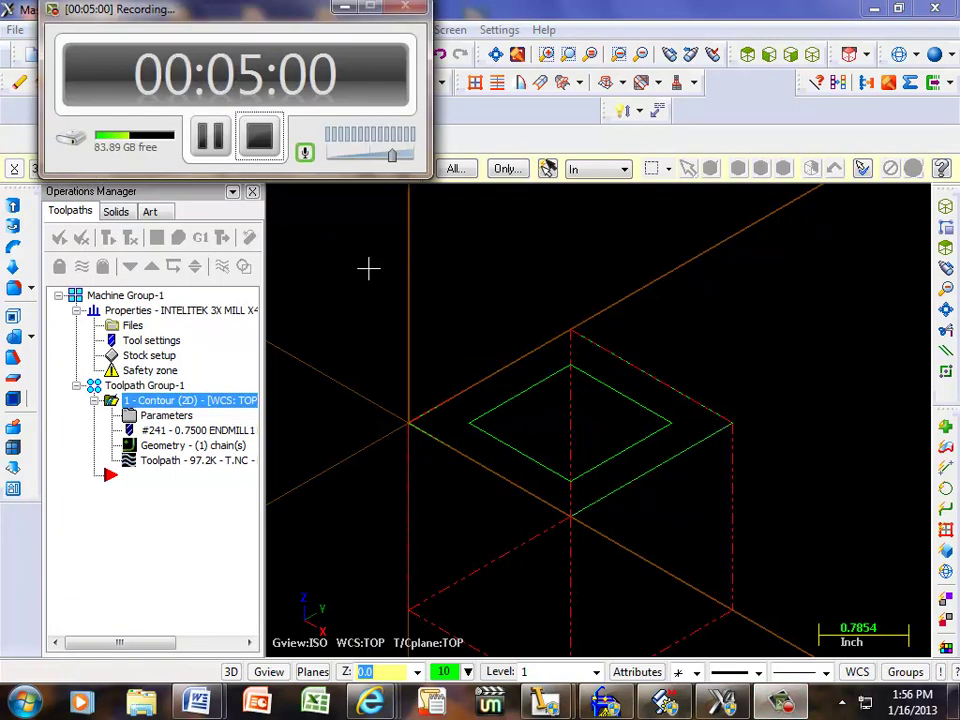
pyautogui.click(347, 8)
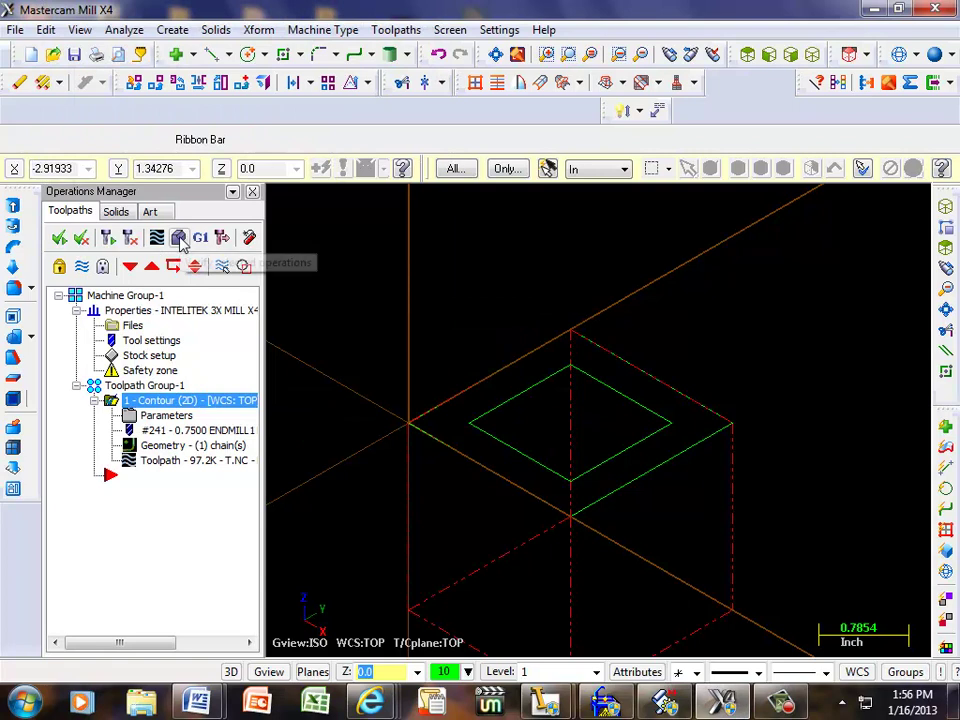
# Step: Run the contour simulation again from the start in Verify and rotate the view to see the stock's top at an angle
pyautogui.click(180, 241)
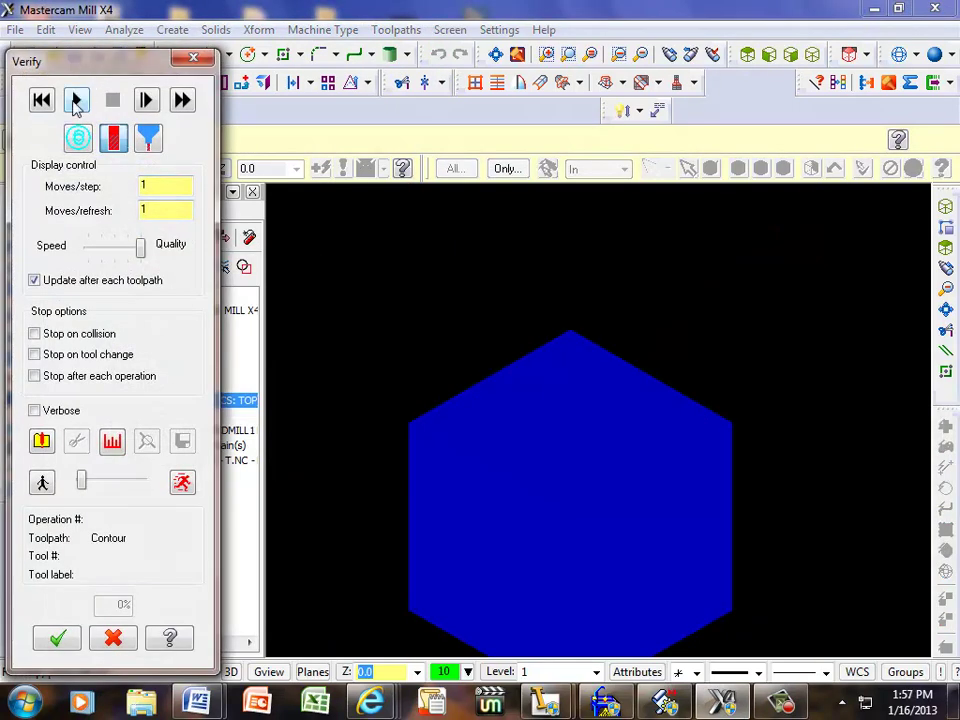
pyautogui.click(77, 101)
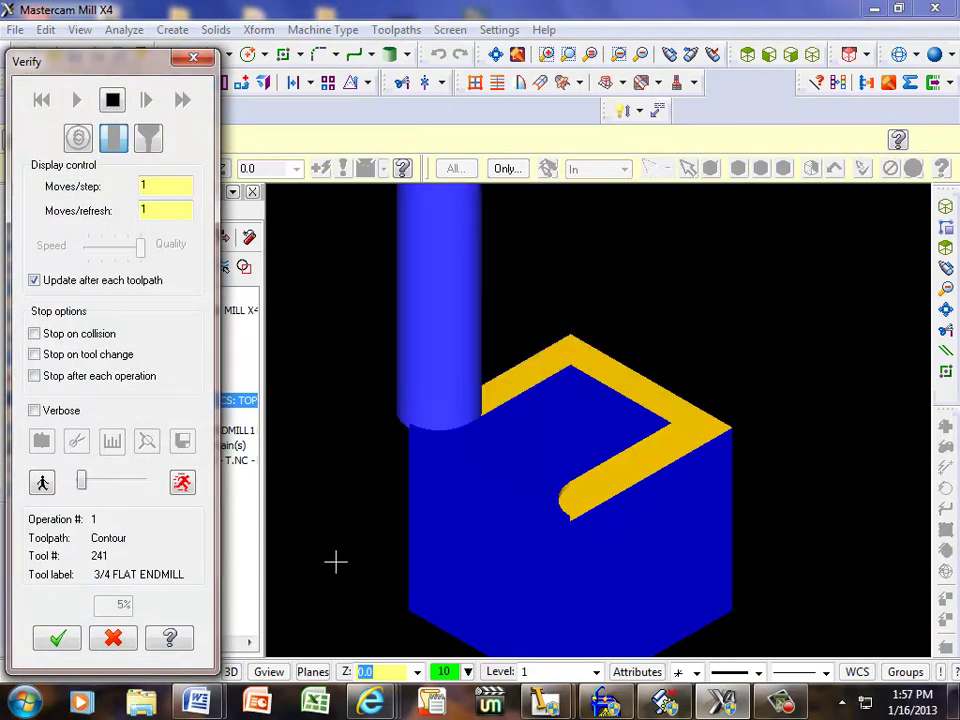
pyautogui.rightClick(355, 386)
pyautogui.click(365, 456)
pyautogui.click(369, 454)
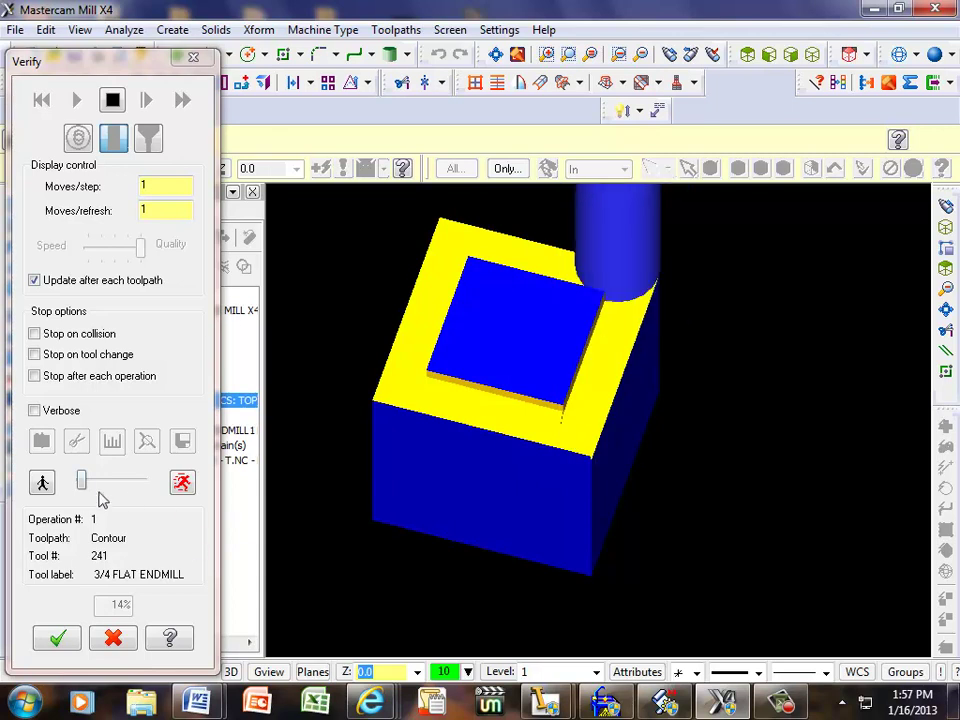
# Step: Speed up the running contour simulation to watch the remaining depth cuts, and close Verify
pyautogui.moveTo(81, 484); pyautogui.dragTo(122, 490)
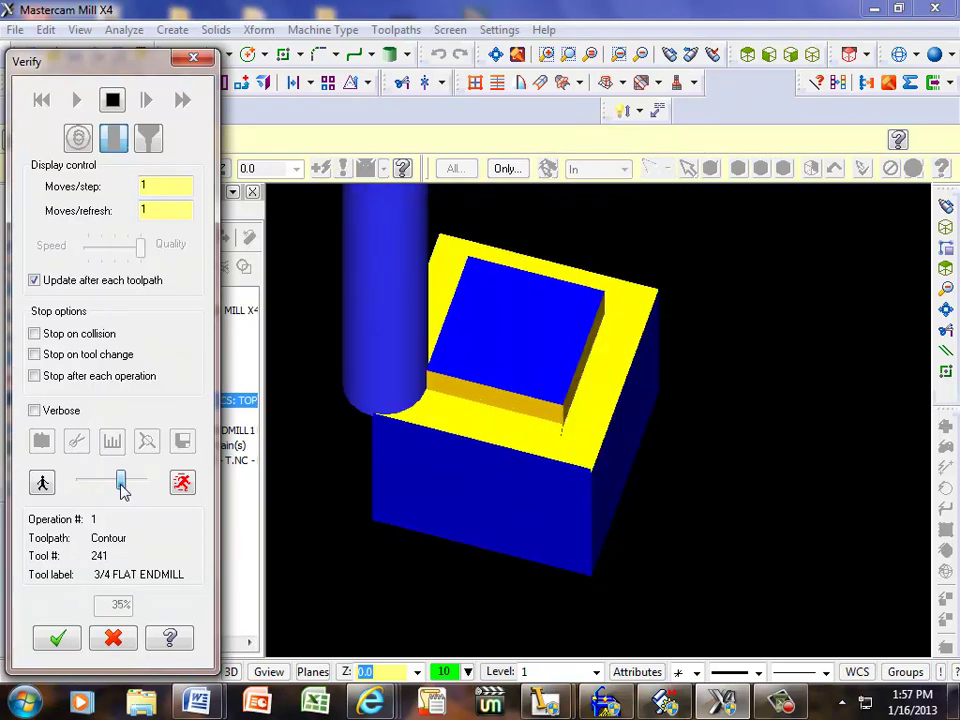
pyautogui.click(60, 638)
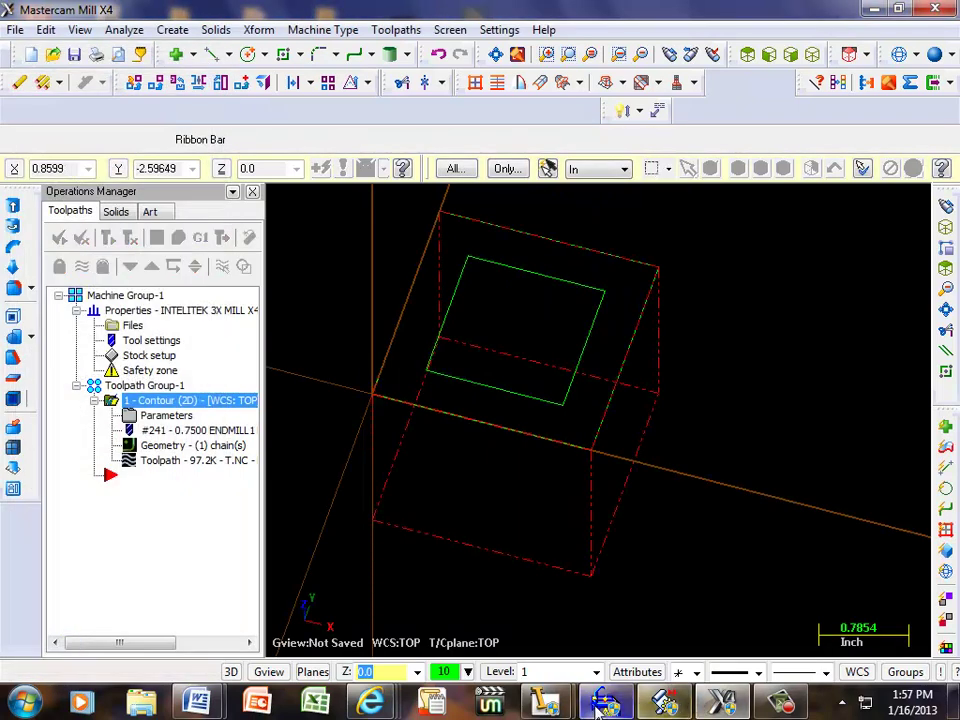
# Step: Switch to the Part1 model in Autodesk Inventor and orbit it to examine the raised square from above at an angle and from its bottom side
pyautogui.moveTo(545, 703)
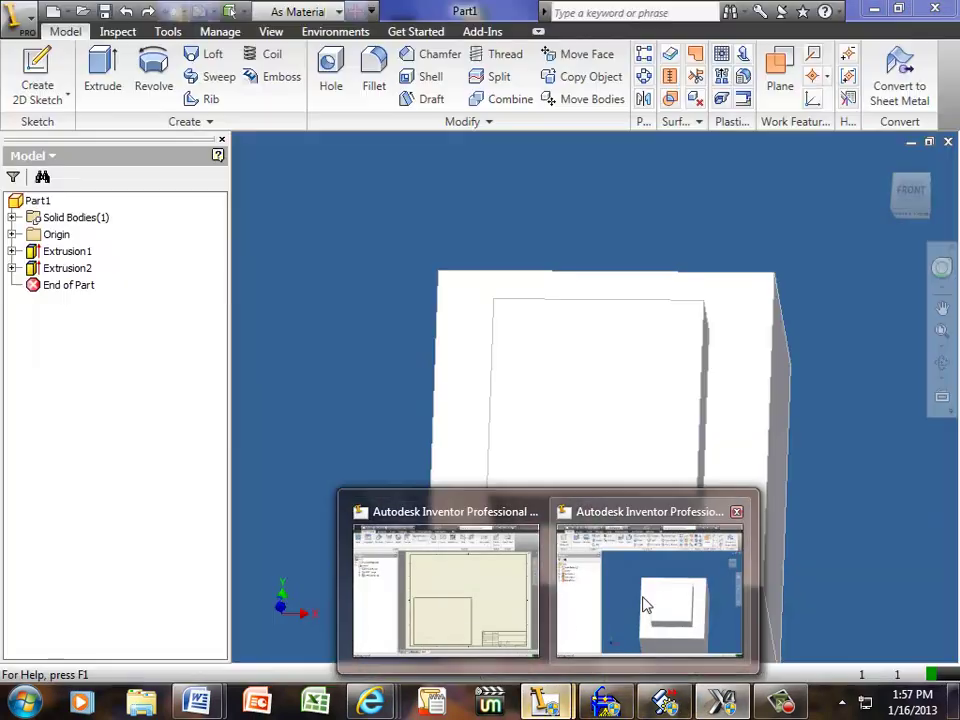
pyautogui.click(640, 604)
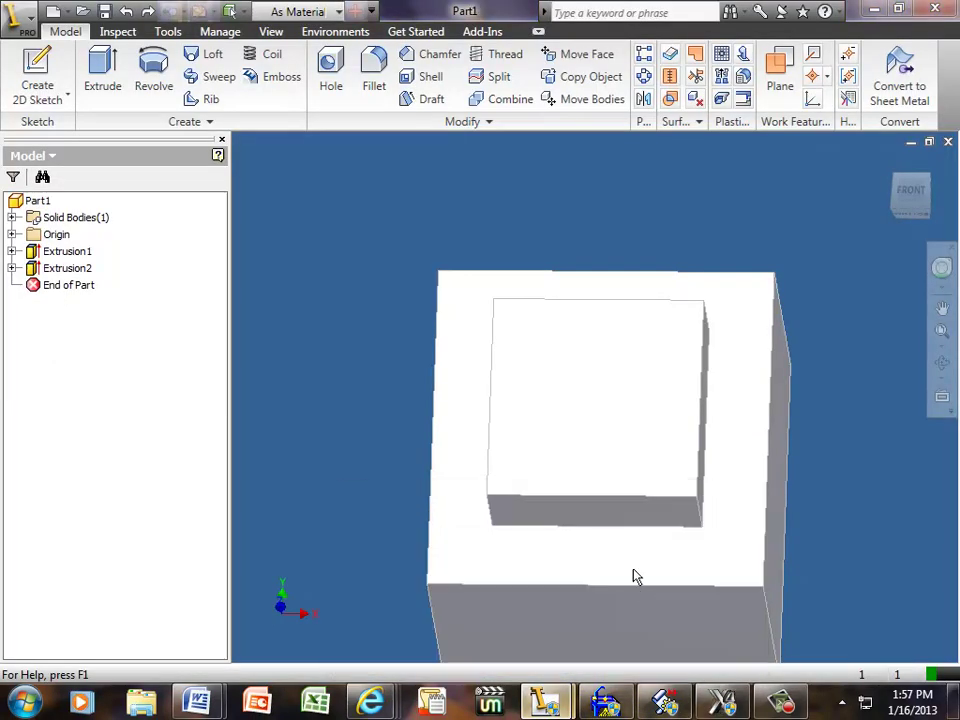
pyautogui.click(942, 364)
pyautogui.moveTo(688, 395); pyautogui.dragTo(622, 360)
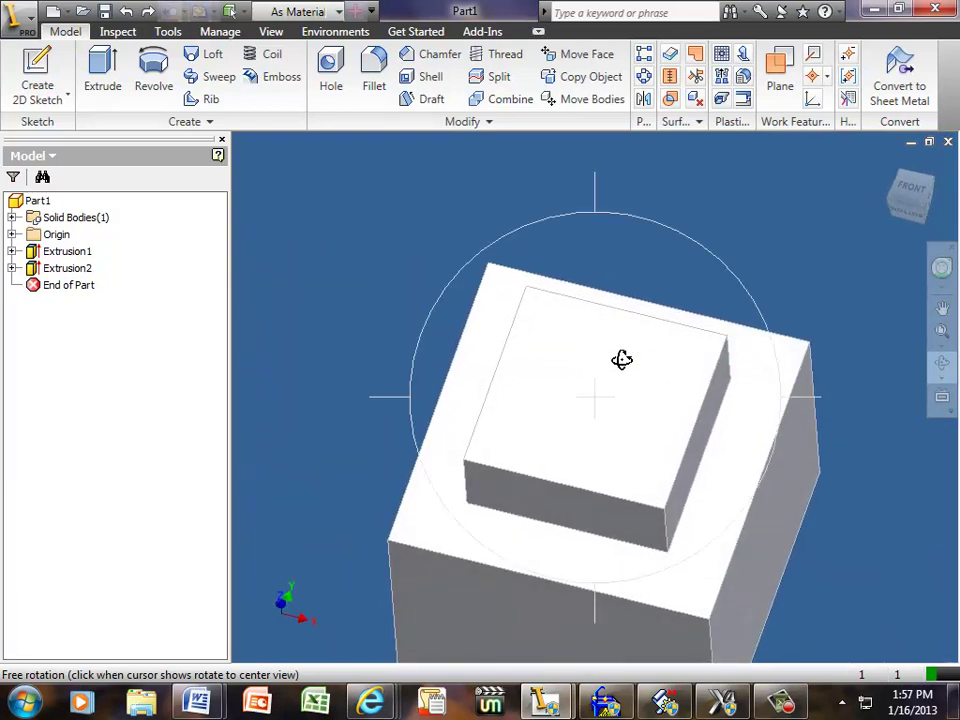
pyautogui.rightClick(622, 360)
pyautogui.click(645, 371)
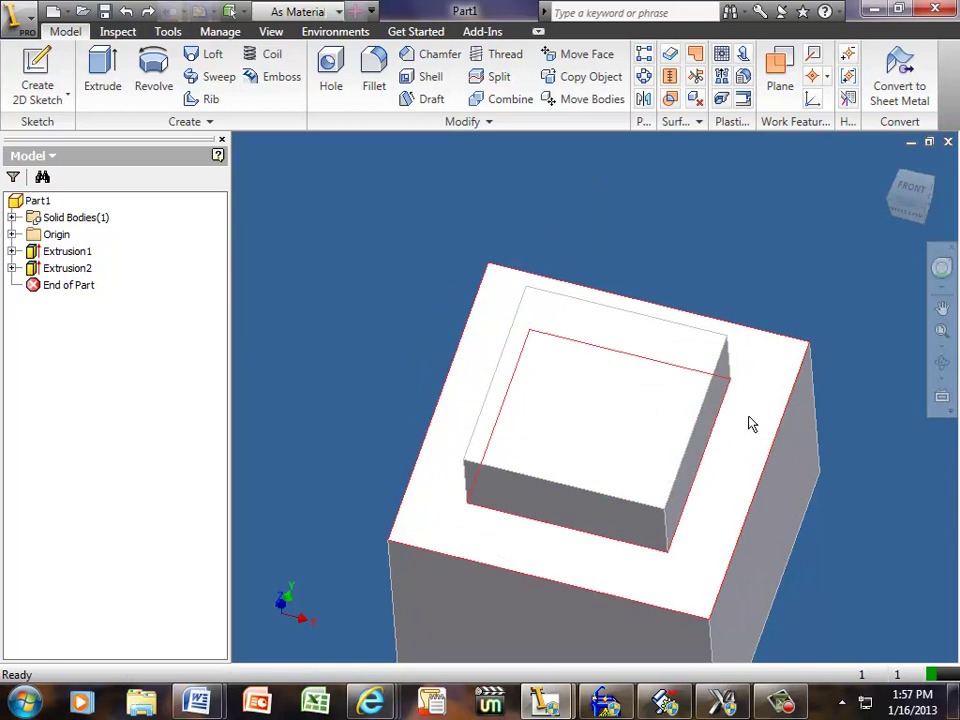
pyautogui.click(942, 365)
pyautogui.moveTo(736, 489); pyautogui.dragTo(790, 375)
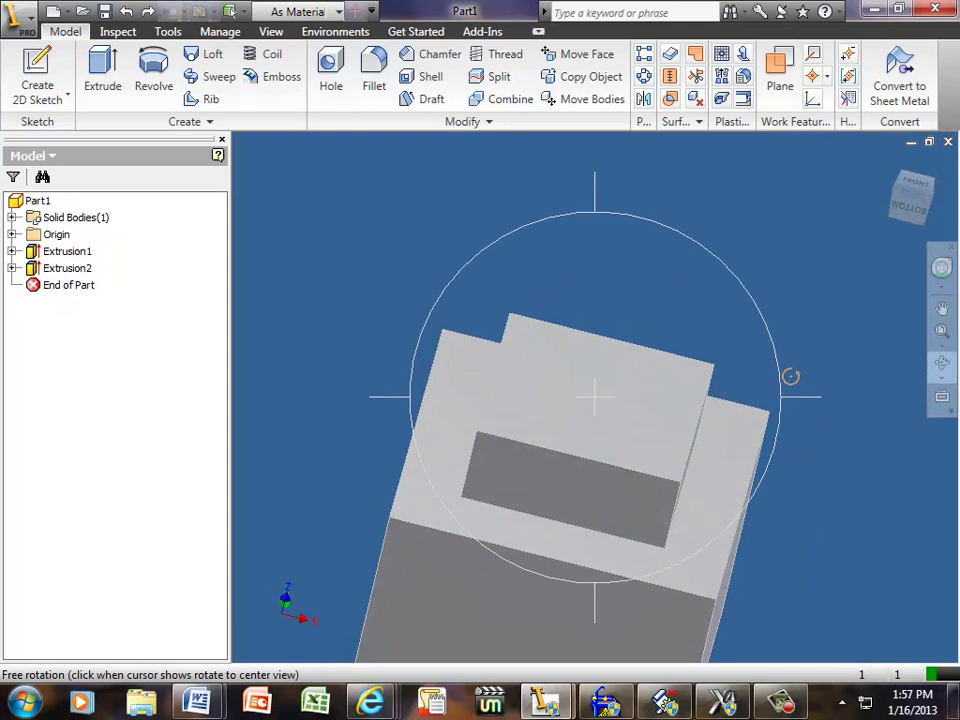
pyautogui.rightClick(790, 376)
pyautogui.click(805, 388)
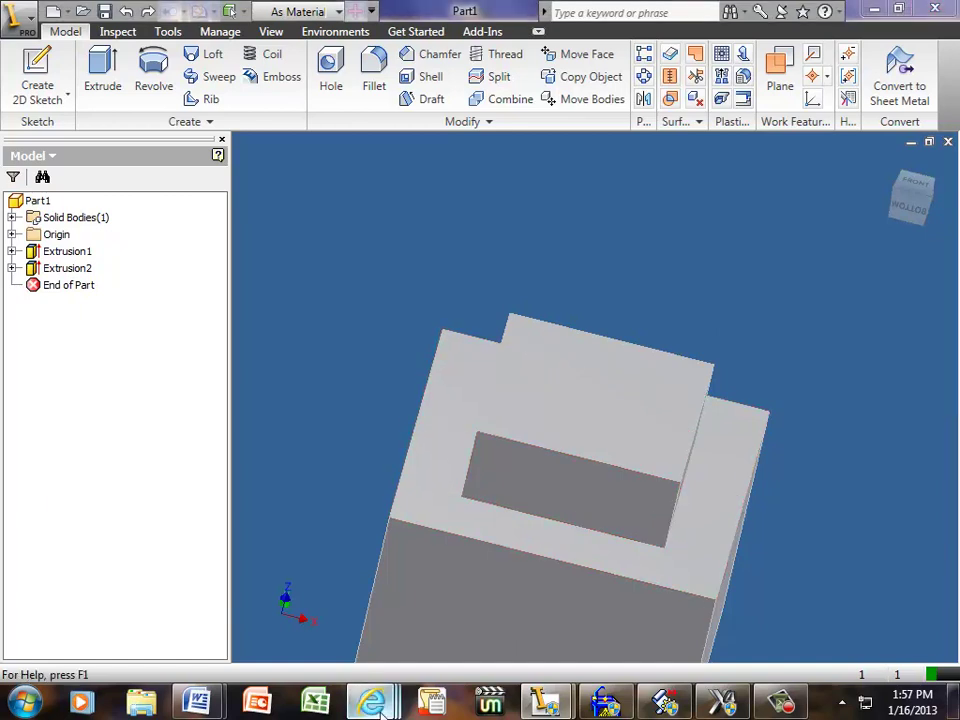
# Step: Switch to Internet Explorer and view the article "Conventional milling VS Climb milling"
pyautogui.moveTo(383, 712)
pyautogui.click(519, 611)
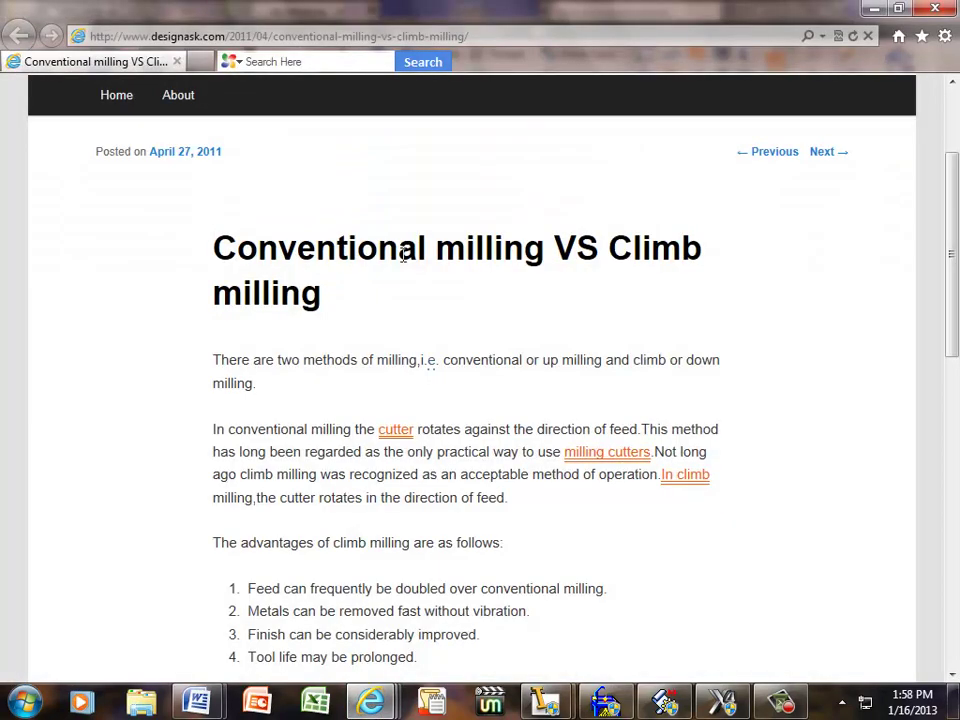